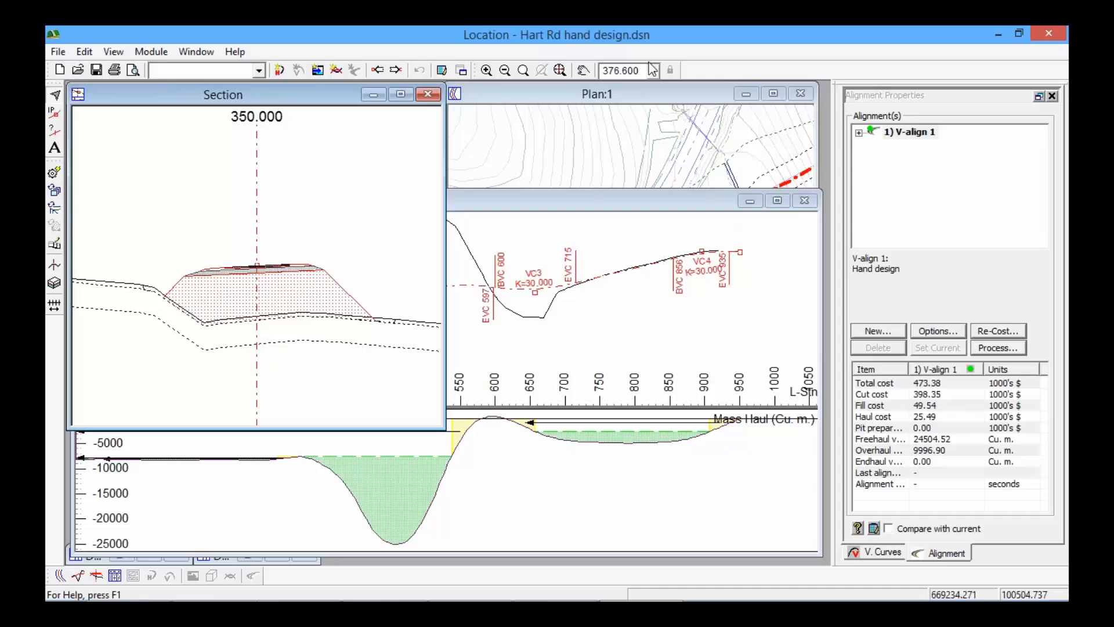
# Bring the plan view forward and step through the cross-sections from station 350 to the pipe crossing at station 400
pyautogui.click(639, 105)
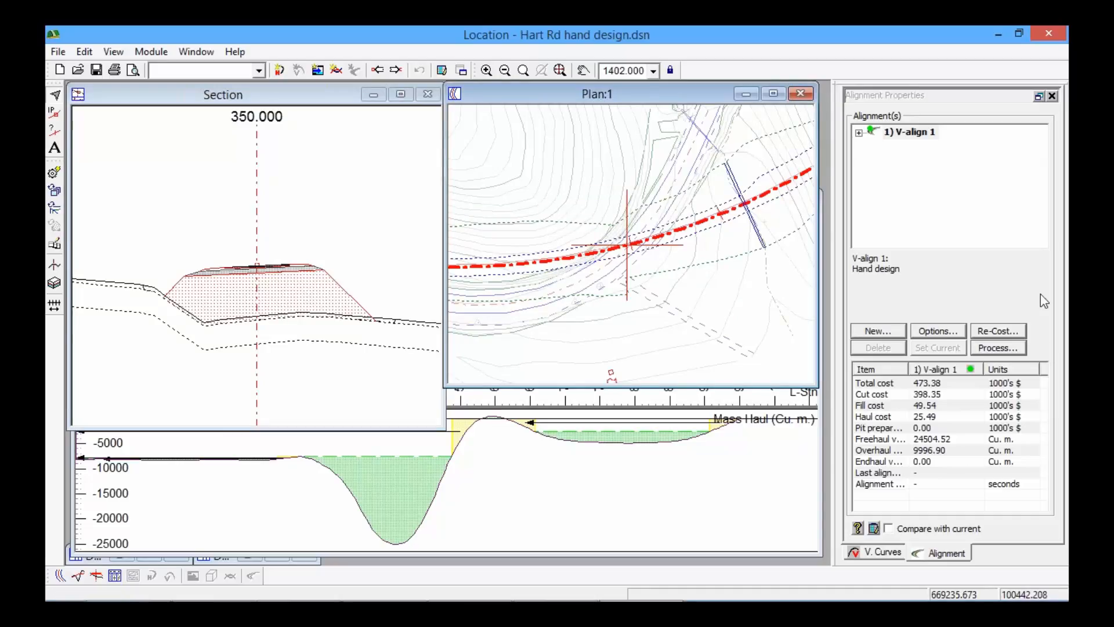
pyautogui.click(636, 239)
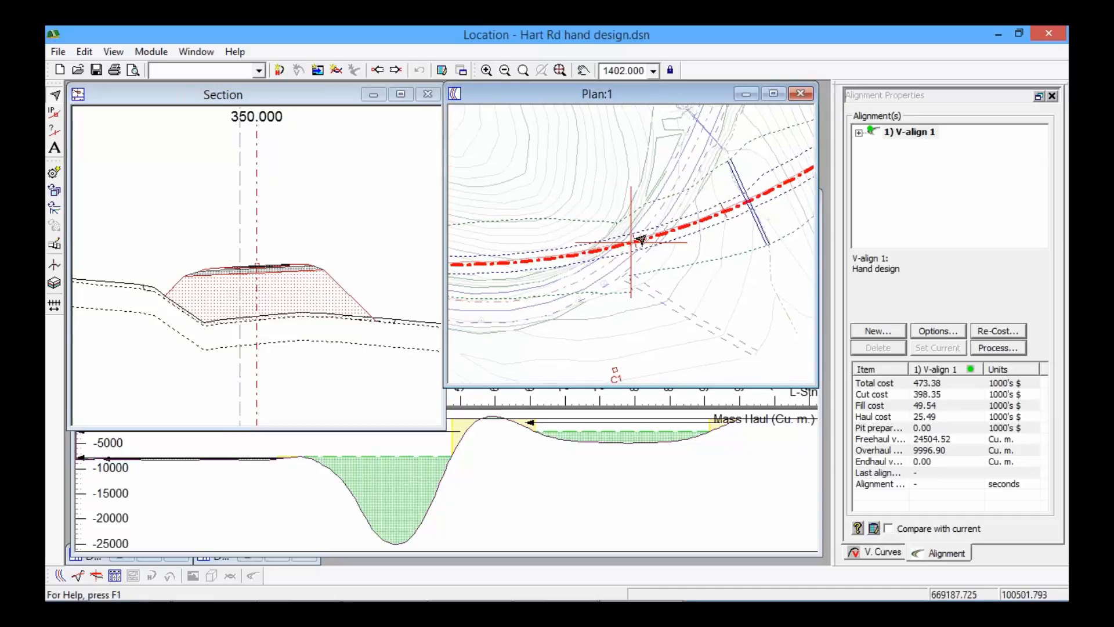
pyautogui.scroll(-4, 640, 239)
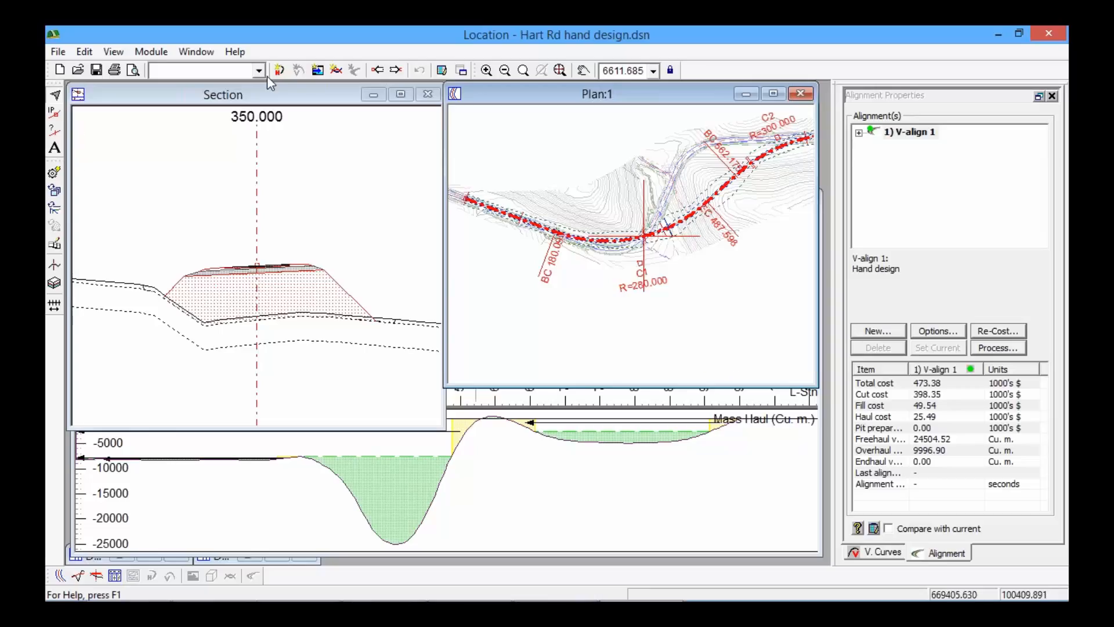
pyautogui.click(397, 71)
pyautogui.click(397, 70)
pyautogui.click(397, 70)
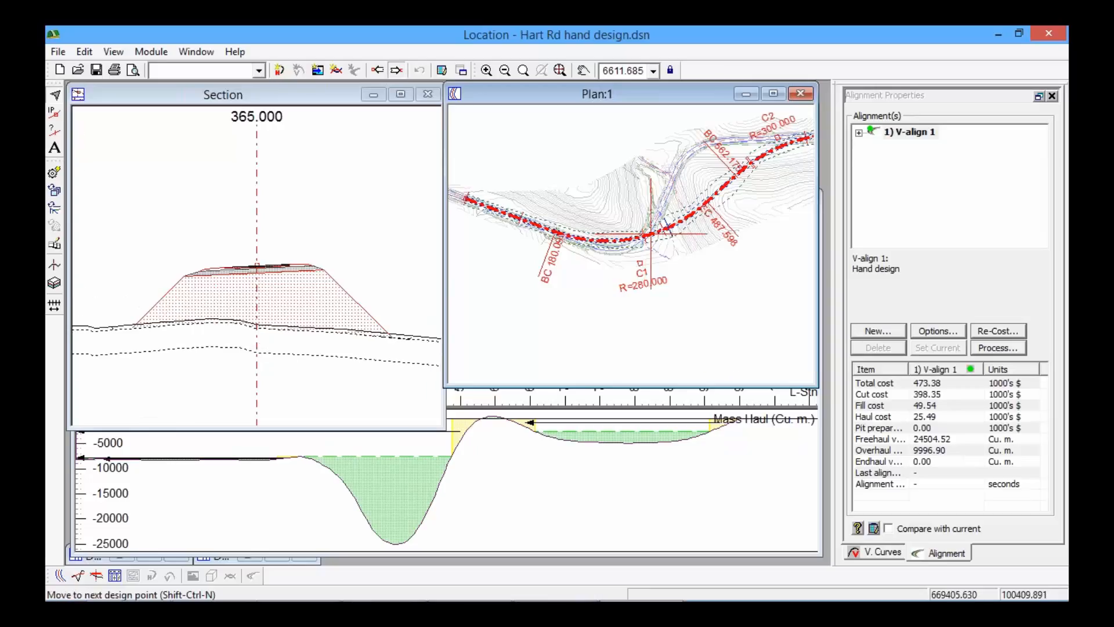
pyautogui.click(397, 70)
pyautogui.click(397, 70)
pyautogui.click(398, 70)
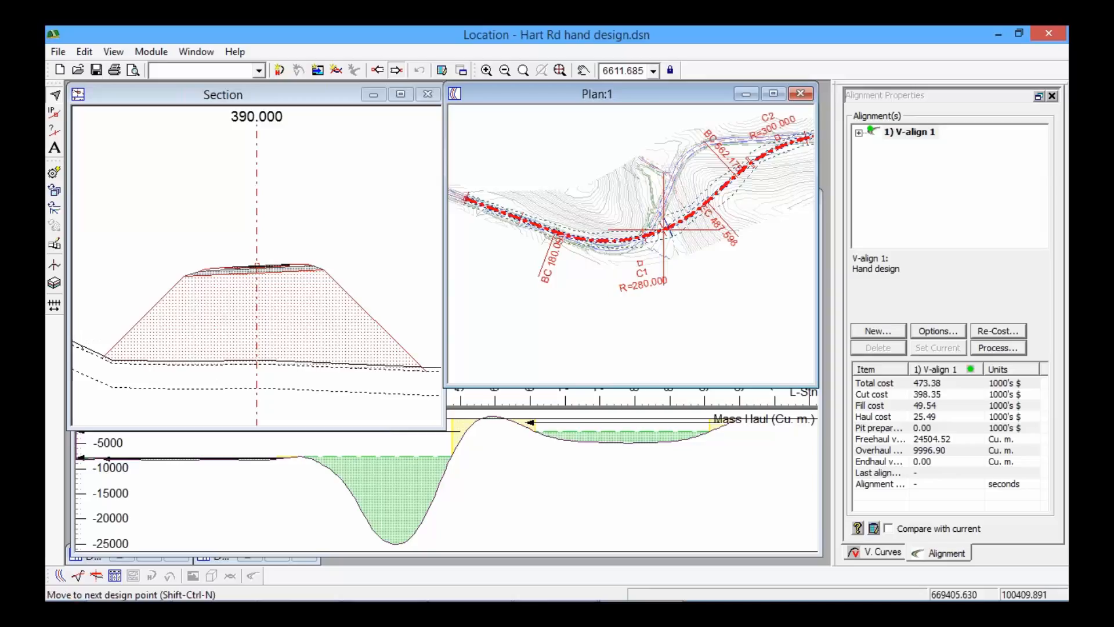
pyautogui.click(398, 70)
pyautogui.click(397, 70)
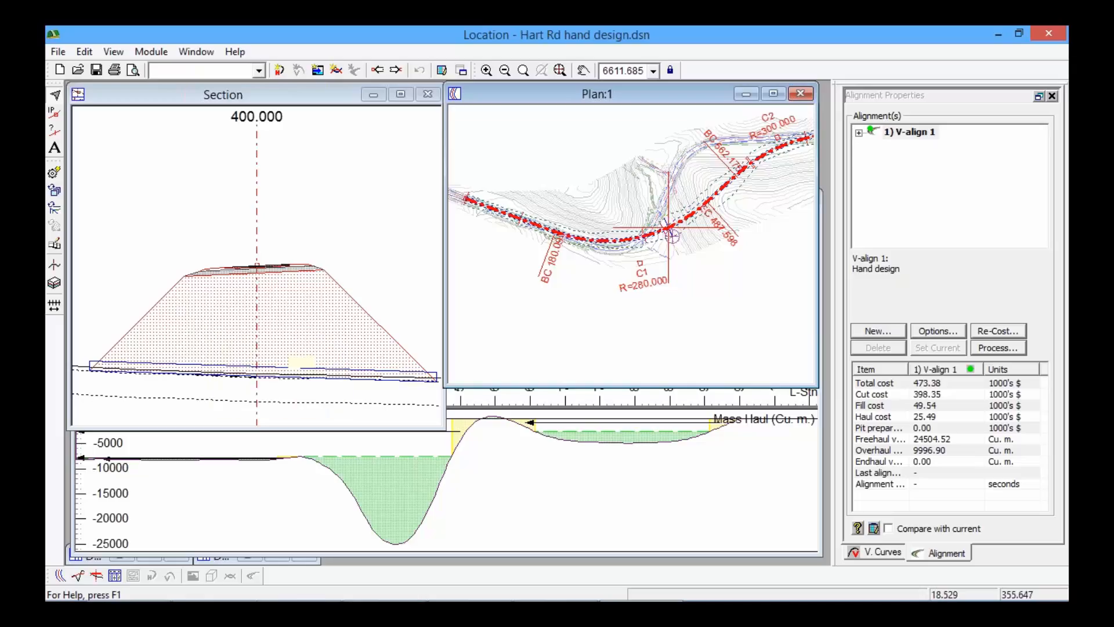
# Continue through the cross-sections to station 450.100, comparing the fill slopes with the slope stakes in the plan
pyautogui.click(395, 72)
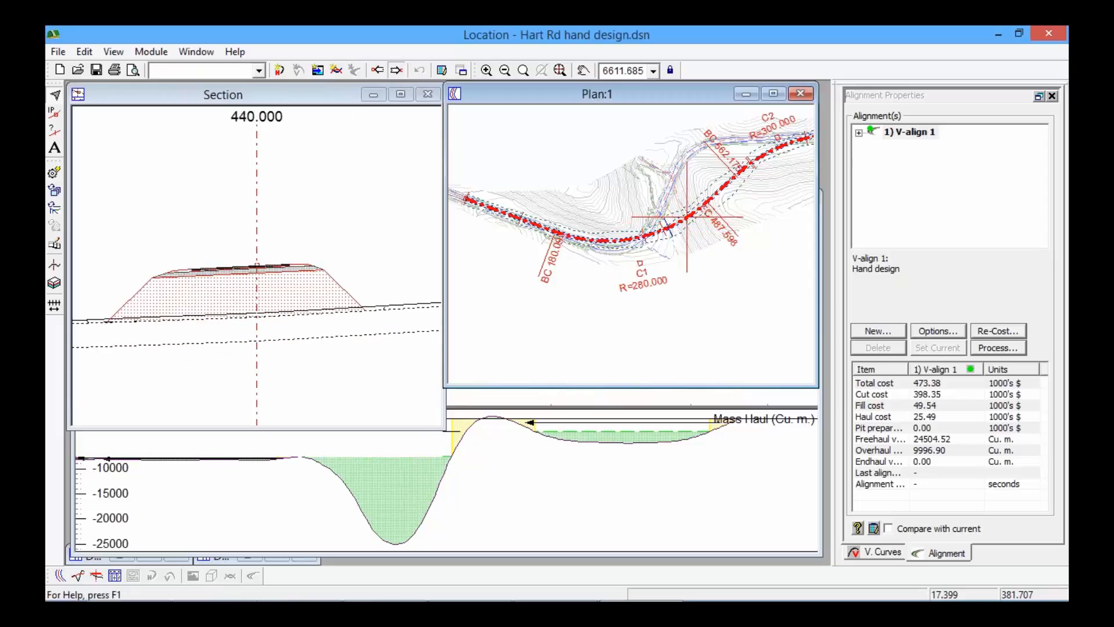
pyautogui.click(395, 70)
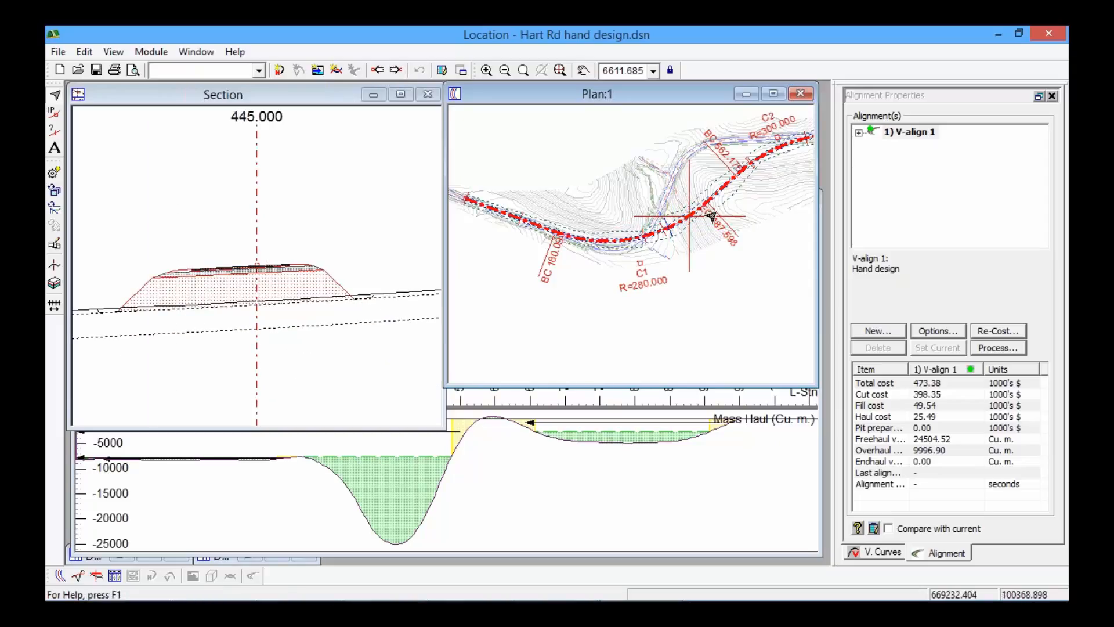
pyautogui.scroll(5, 710, 216)
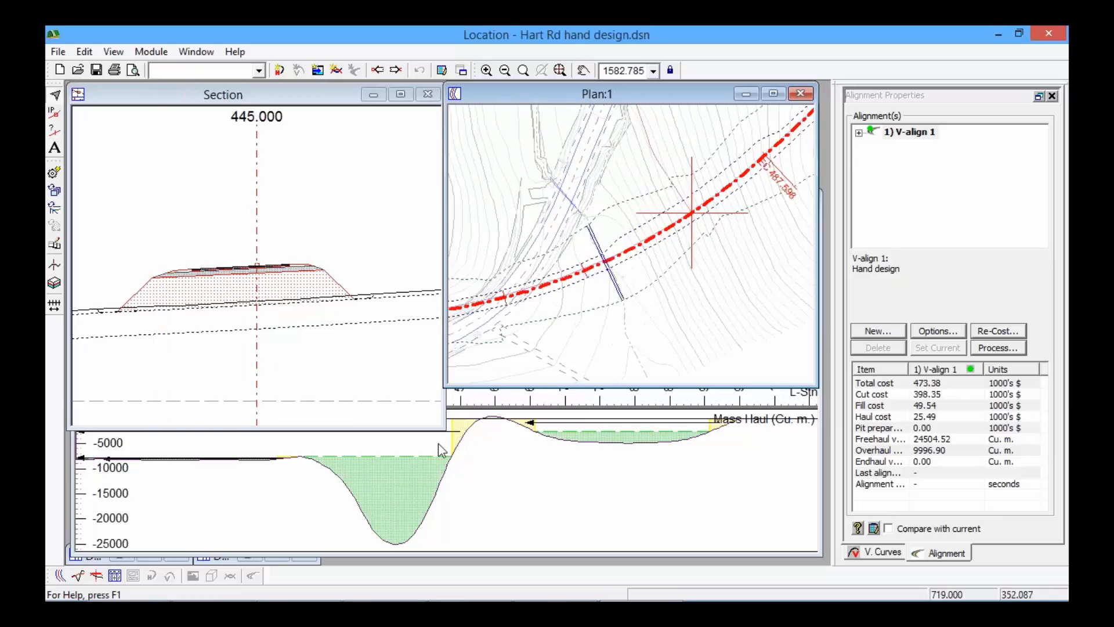
pyautogui.click(397, 70)
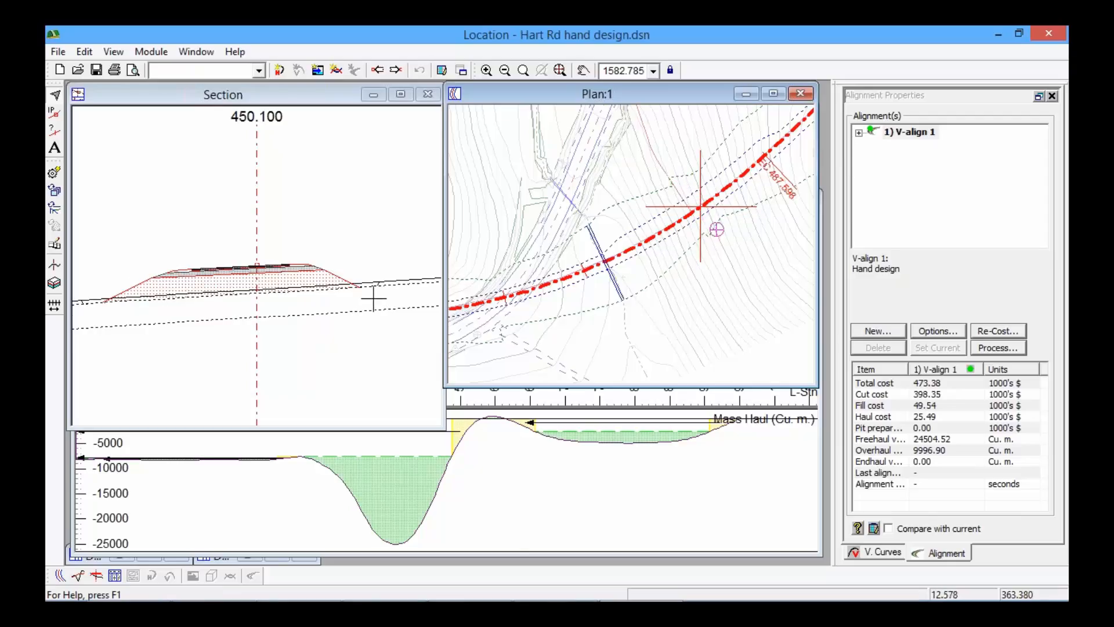
pyautogui.moveTo(373, 297)
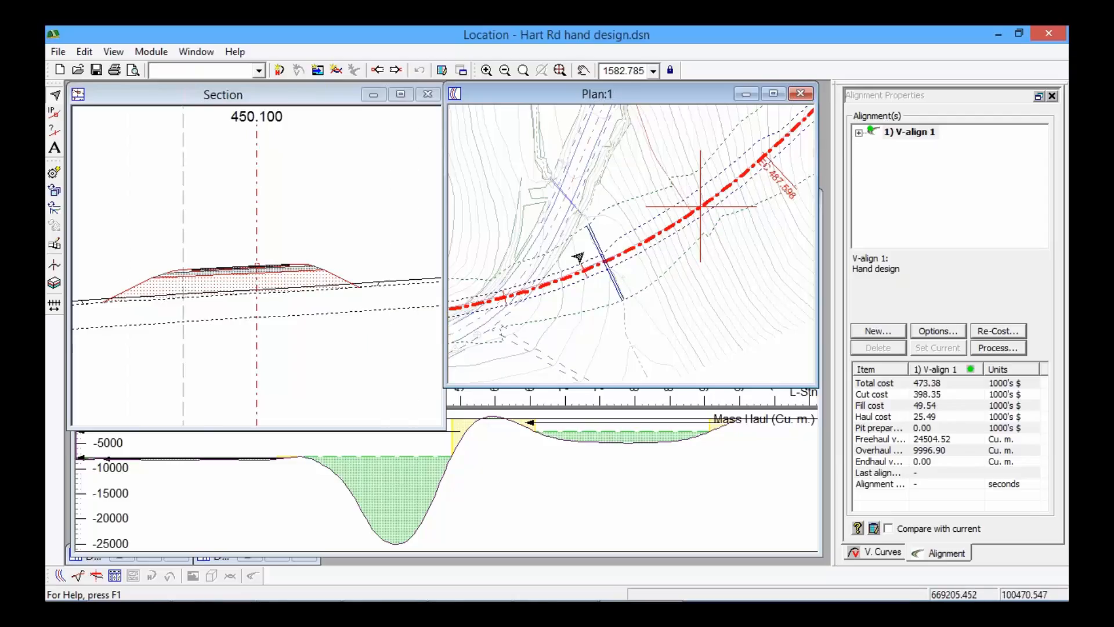
pyautogui.moveTo(579, 257)
pyautogui.moveTo(753, 299)
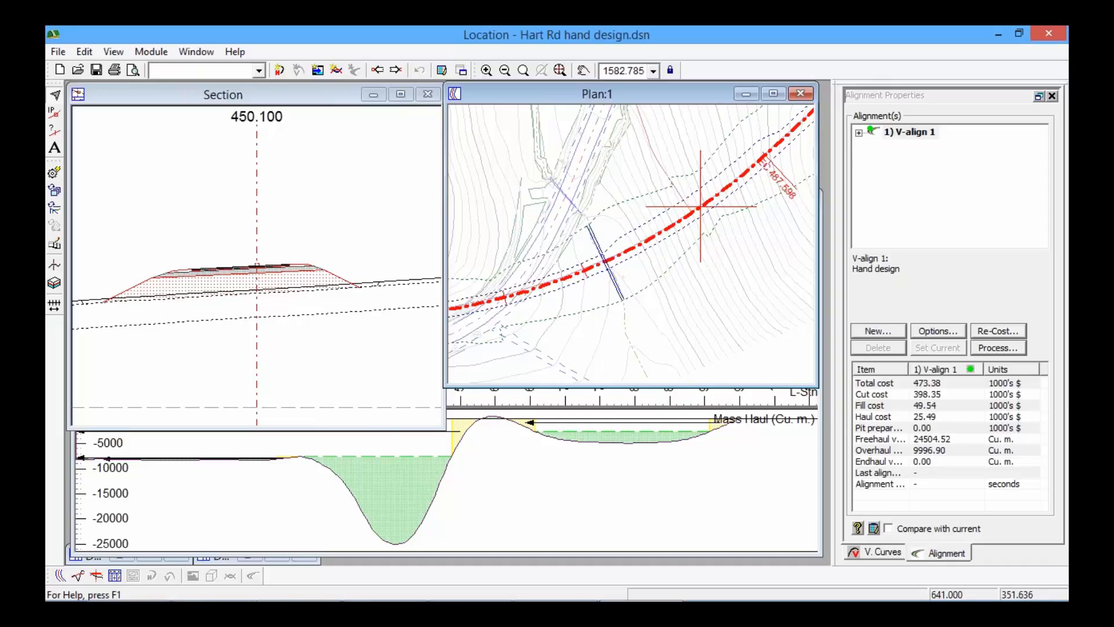
# Bring the profile forward and examine the total cost, freehaul volume and overhaul volume of V-align 1
pyautogui.click(524, 408)
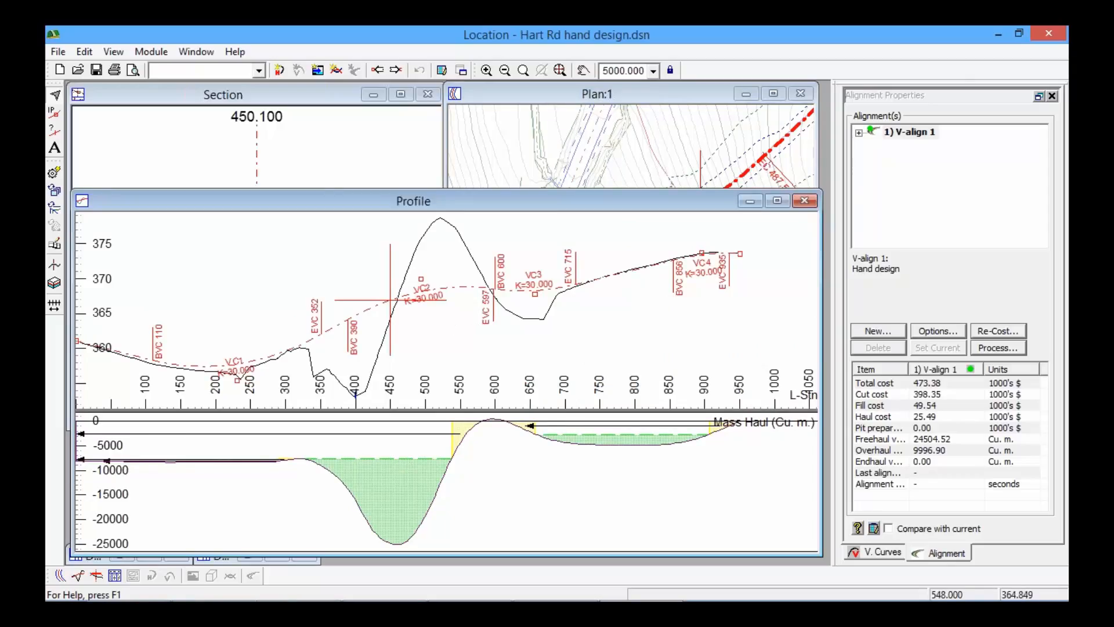
pyautogui.scroll(-1, 452, 314)
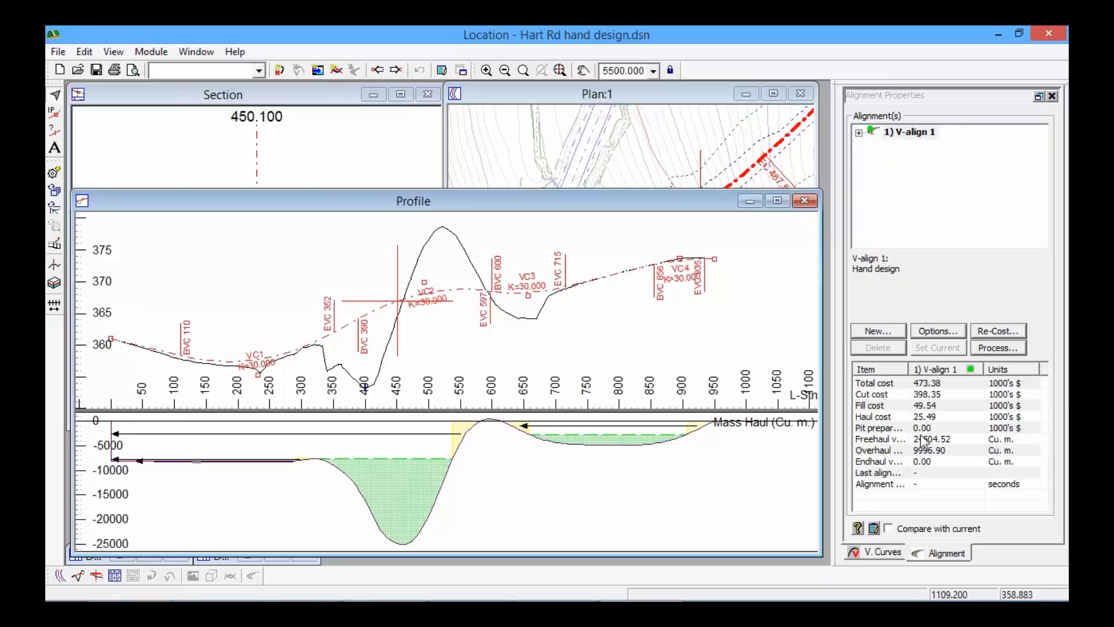
pyautogui.click(936, 386)
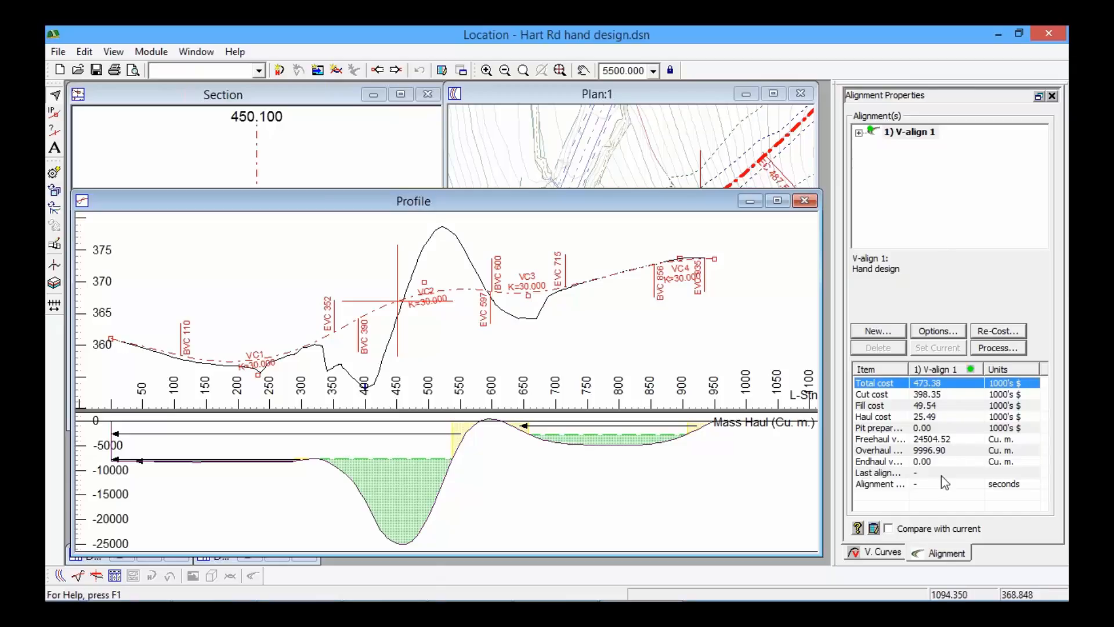
pyautogui.click(935, 439)
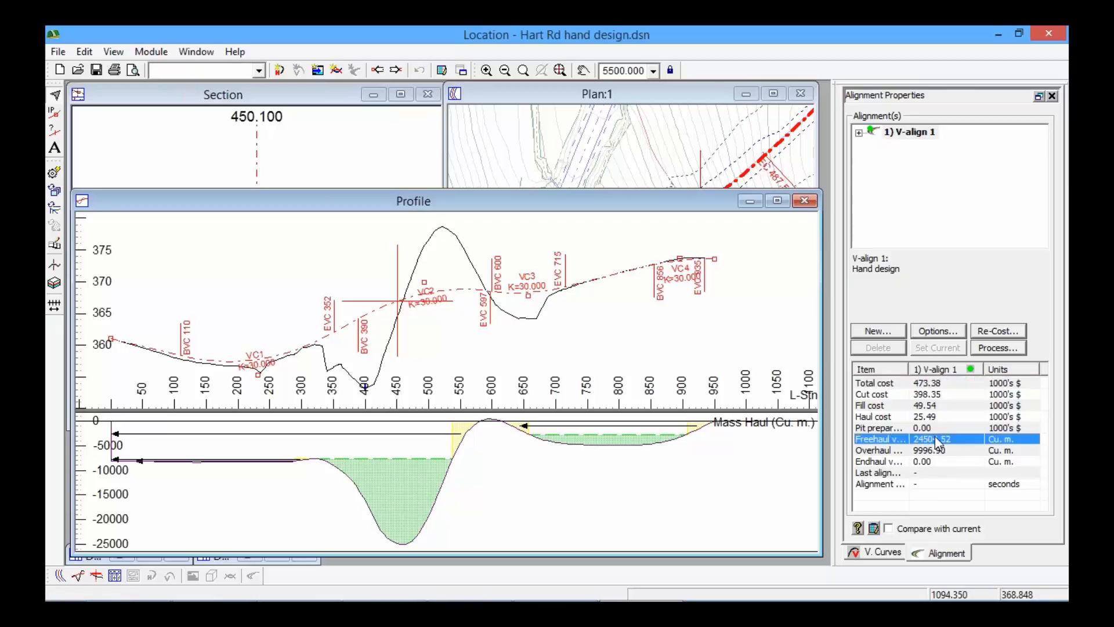
pyautogui.click(936, 452)
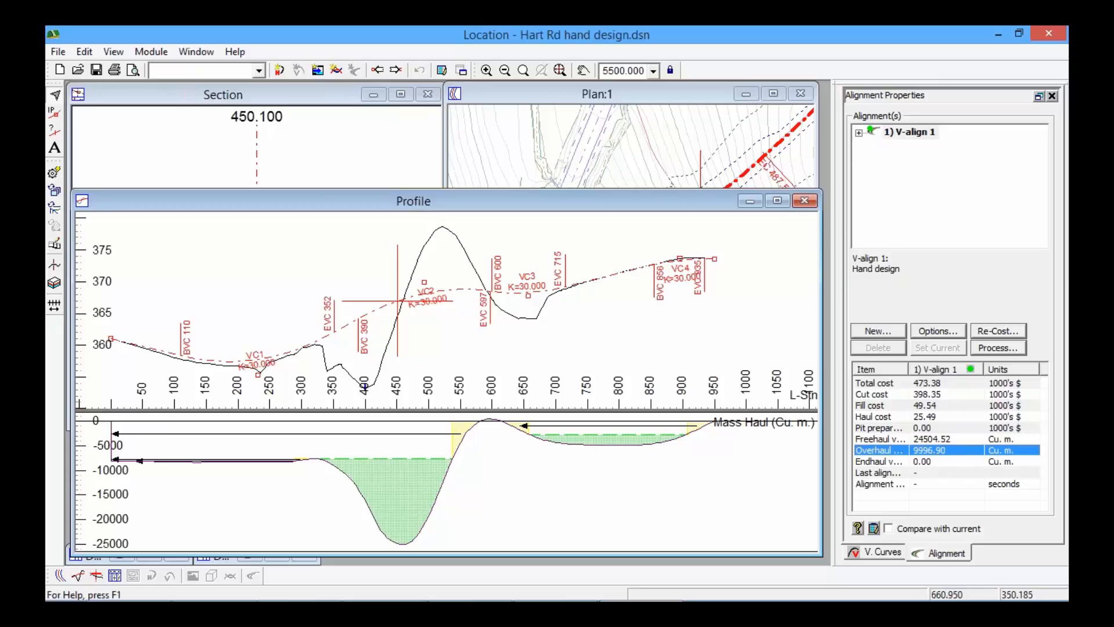
# Open the vertical alignment and earthwork volume data tables for review, and minimise both
pyautogui.click(115, 576)
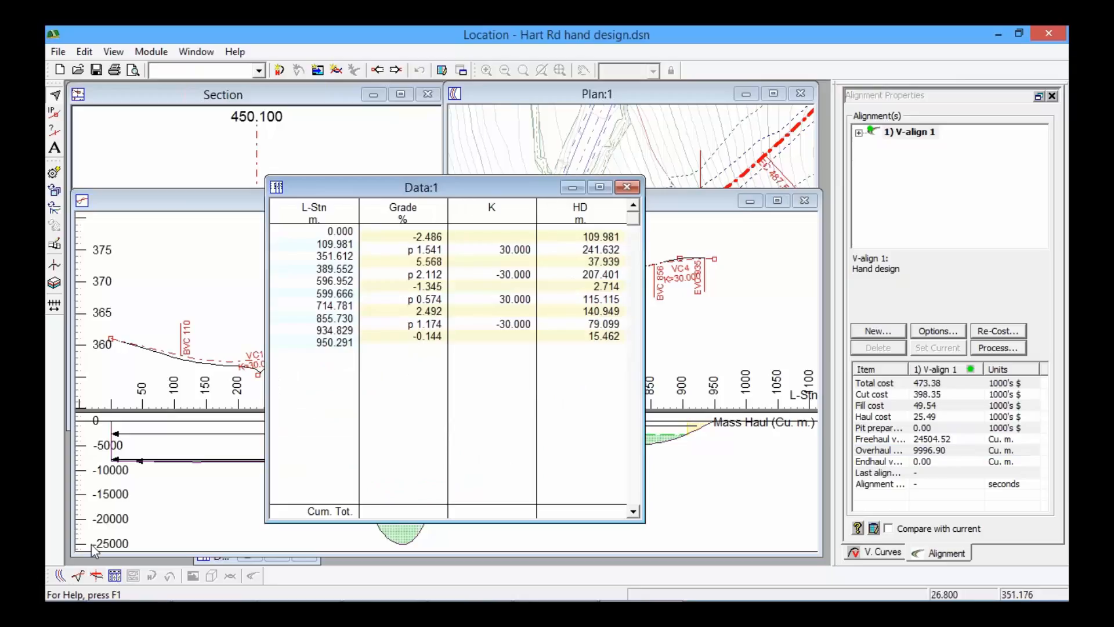
pyautogui.click(115, 576)
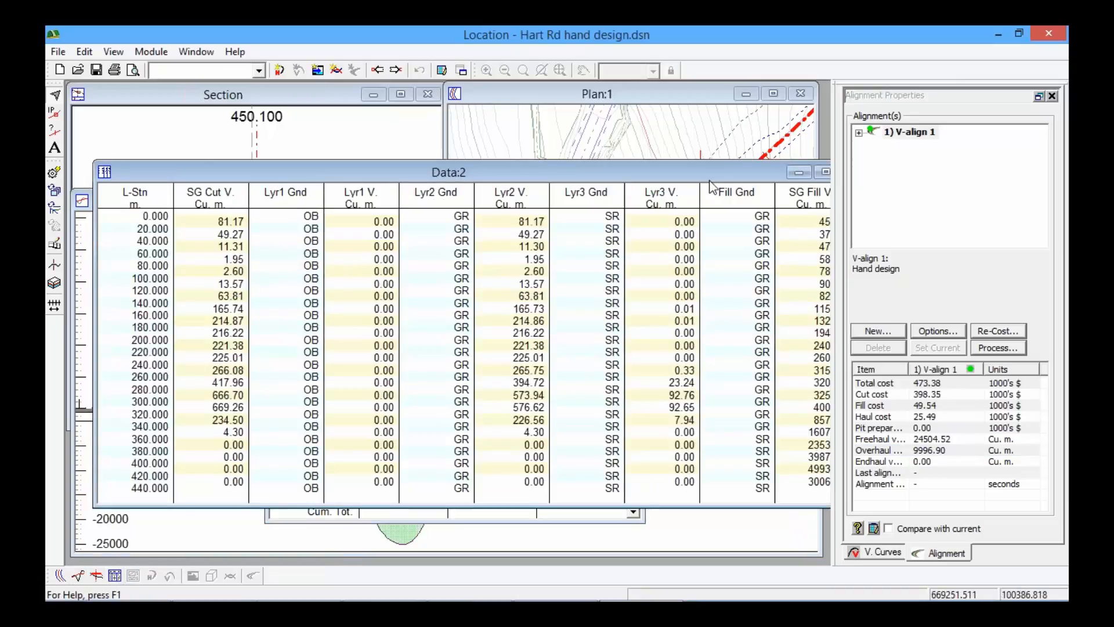
pyautogui.click(799, 173)
pyautogui.click(573, 189)
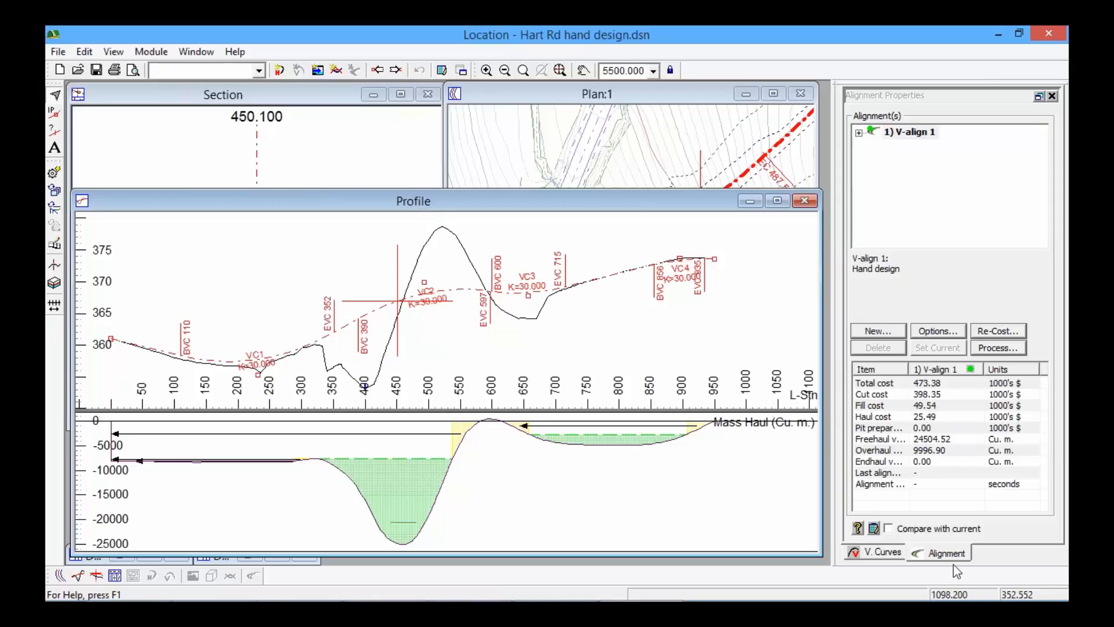
# Review the total cost and the Calculate Costs and Haul settings of V-align 1, and close them without re-costing
pyautogui.click(927, 384)
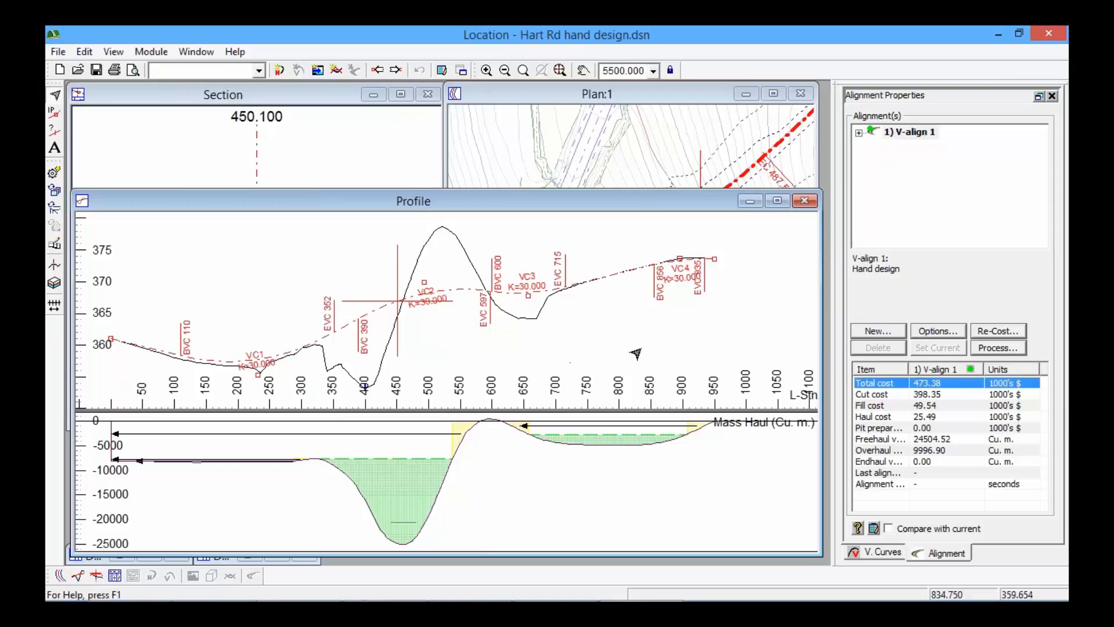
pyautogui.click(998, 331)
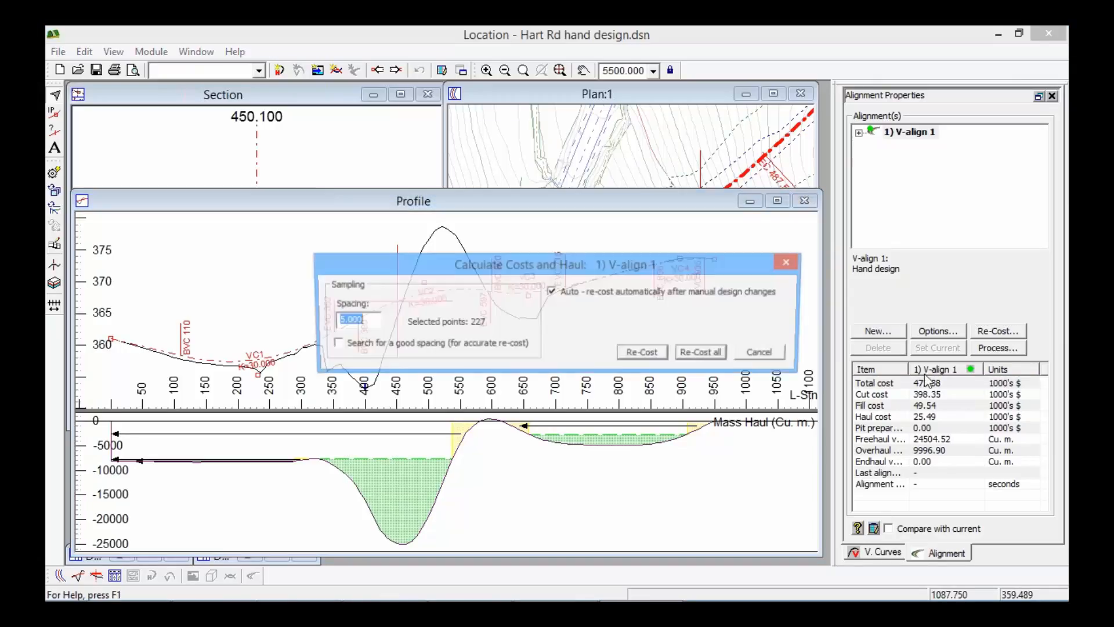
pyautogui.click(775, 357)
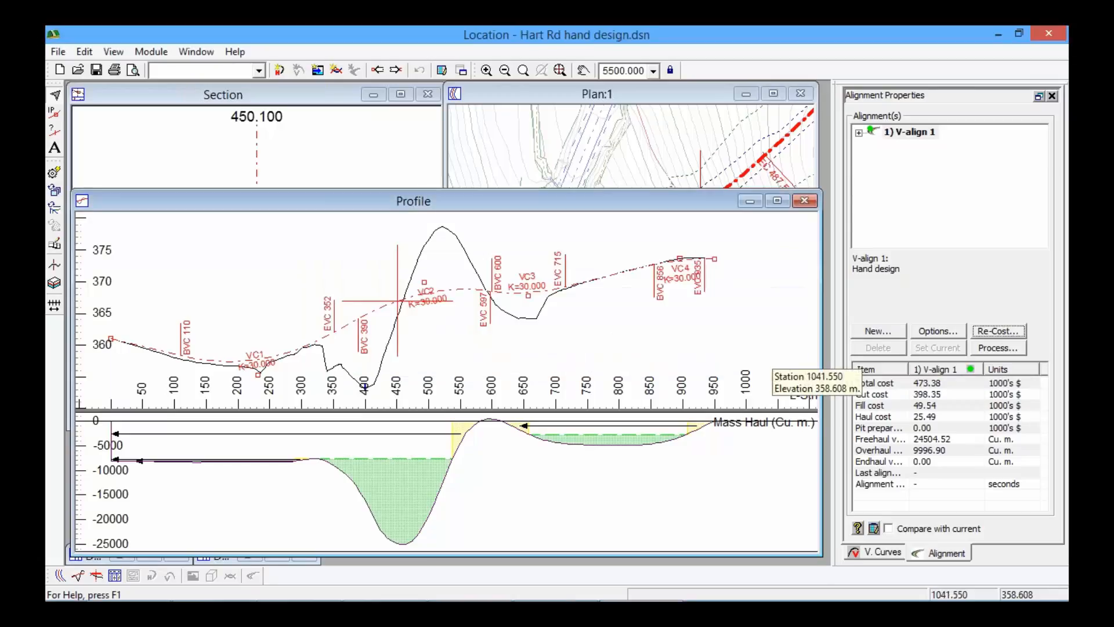
# Try moving the VC2 intersection point in the profile to about station 475 and elevation 368
pyautogui.rightClick(438, 256)
pyautogui.click(506, 285)
pyautogui.moveTo(424, 282); pyautogui.dragTo(412, 296)
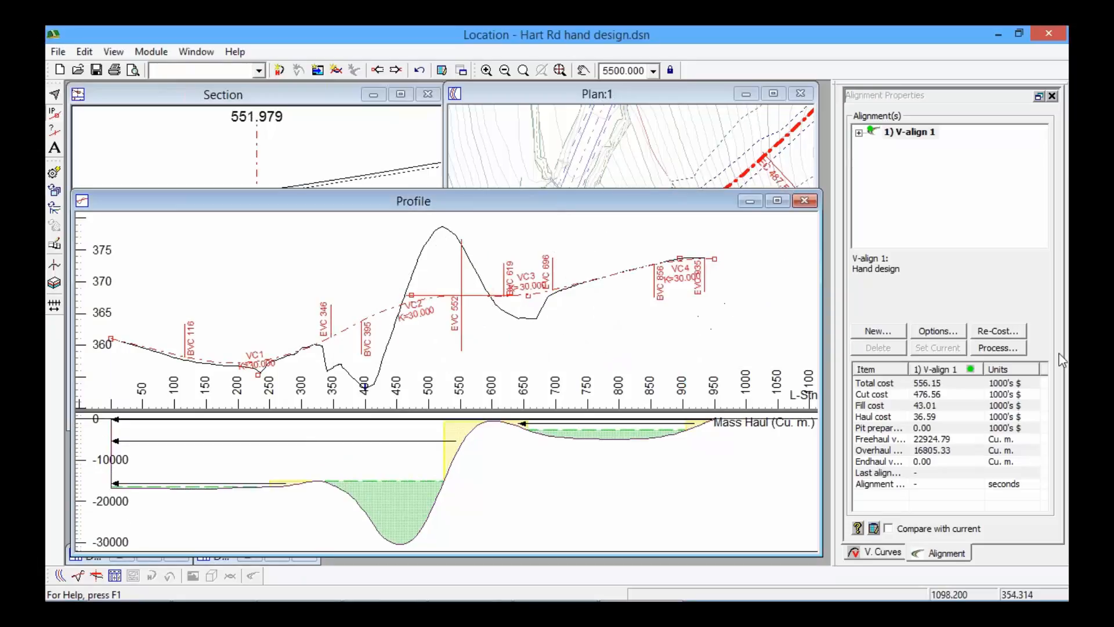
# Check the total cost of the modified profile and undo the VC2 move
pyautogui.click(932, 384)
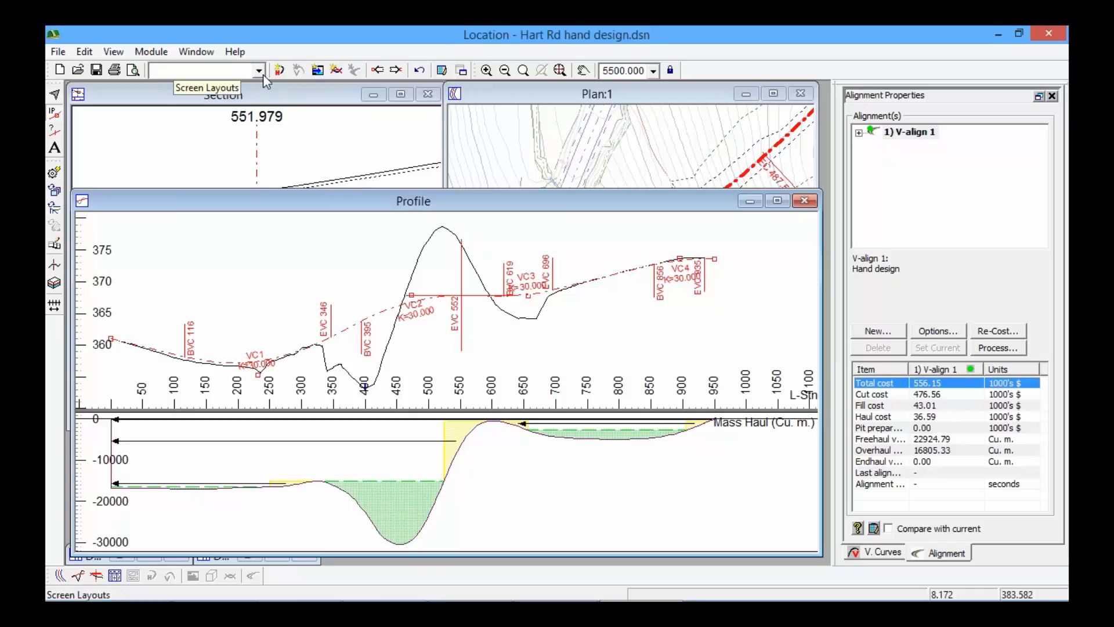
pyautogui.click(54, 94)
pyautogui.click(638, 355)
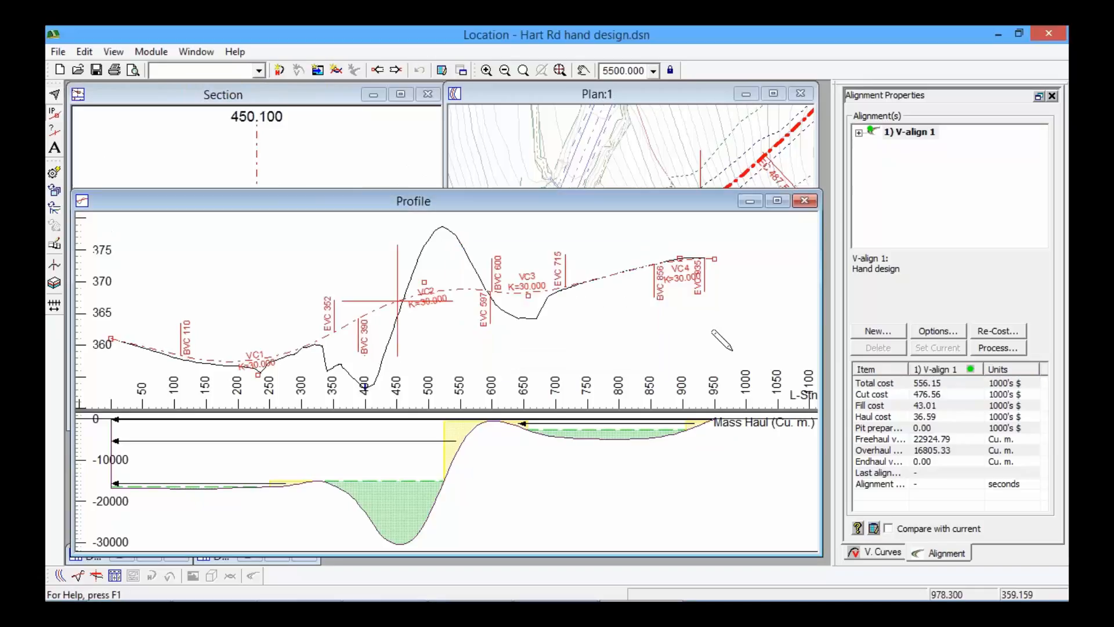
# Move the intersection point of horizontal curve C2 in the plan about 40 m back toward curve C1
pyautogui.click(642, 102)
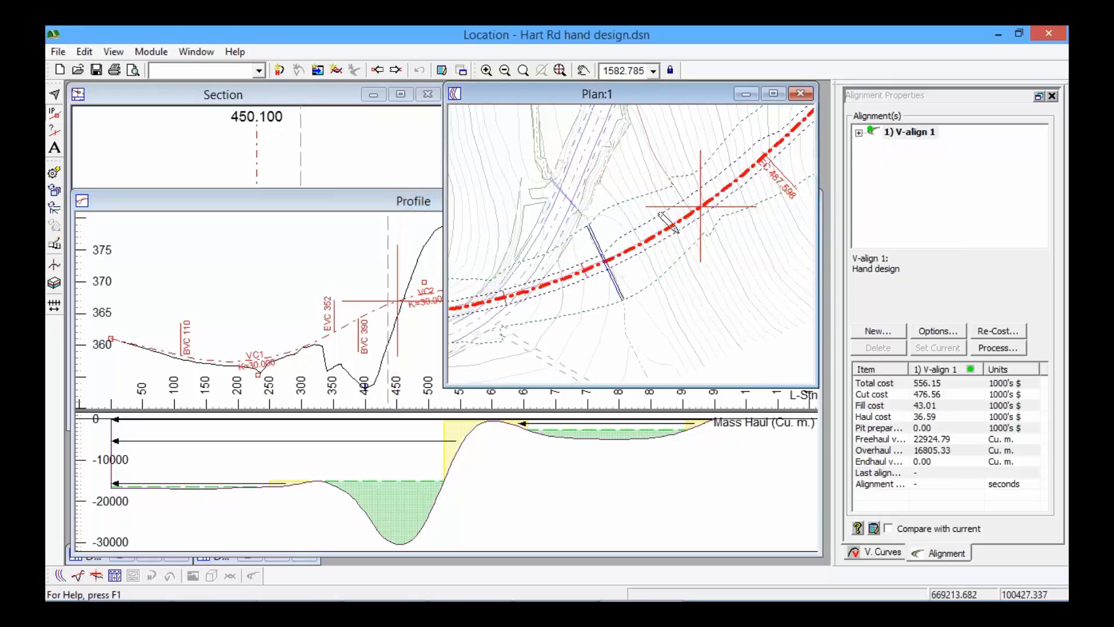
pyautogui.scroll(-2, 666, 228)
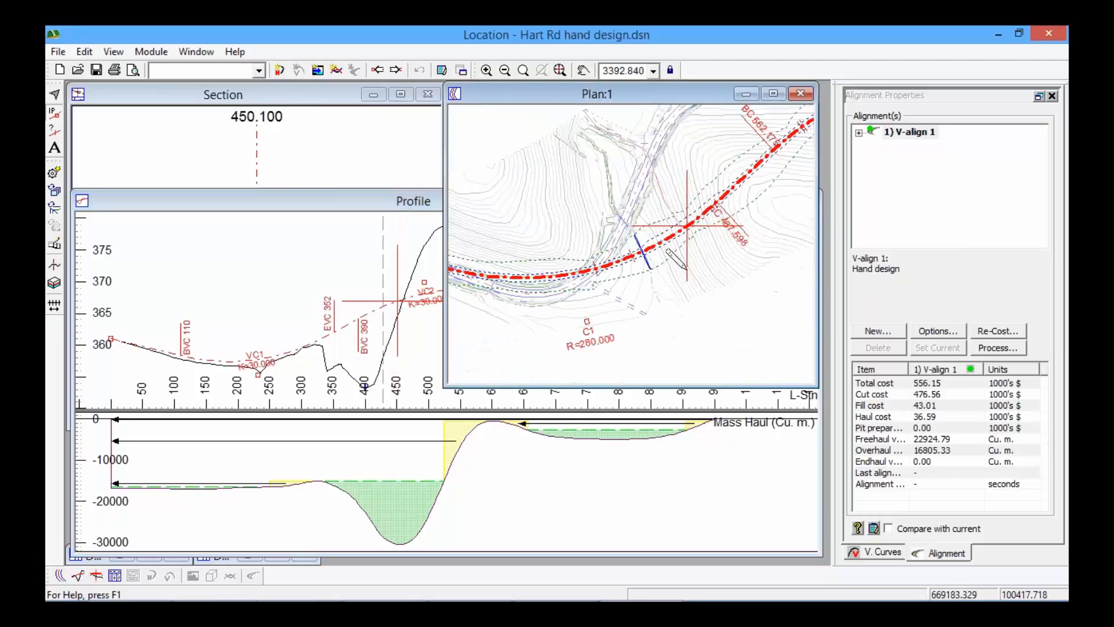
pyautogui.scroll(-3, 682, 263)
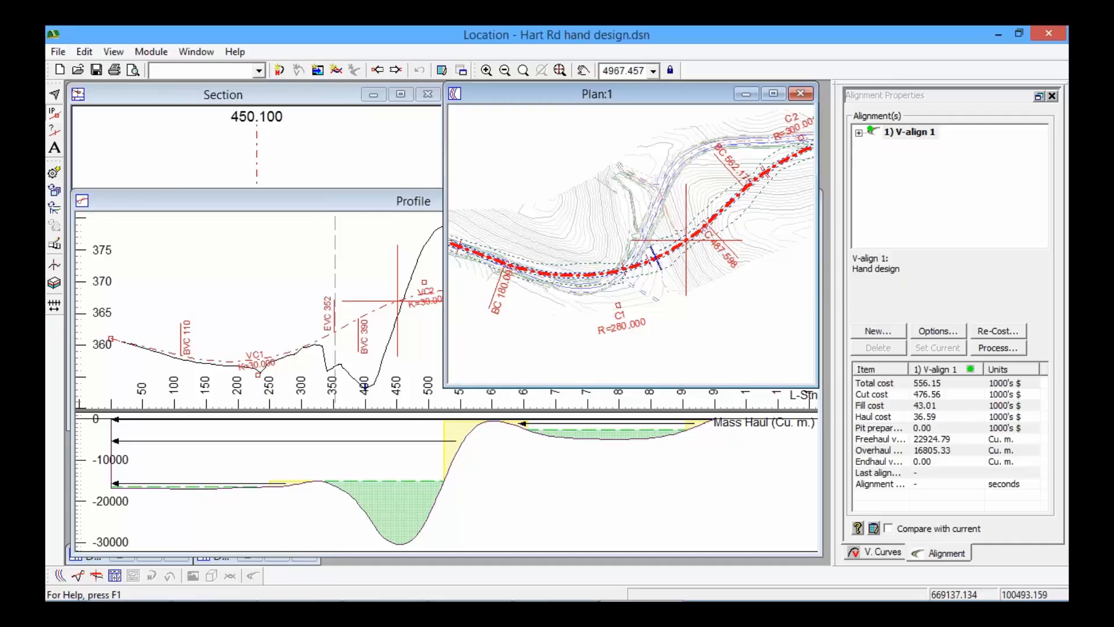
pyautogui.moveTo(782, 172); pyautogui.dragTo(710, 224, button='middle')
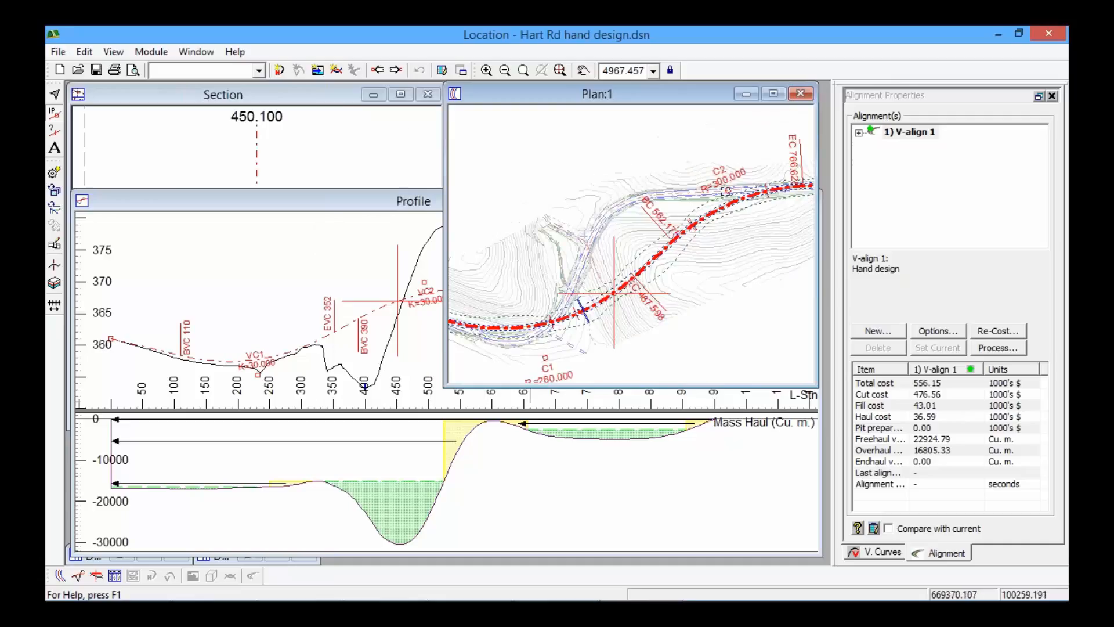
pyautogui.moveTo(728, 190); pyautogui.dragTo(698, 190)
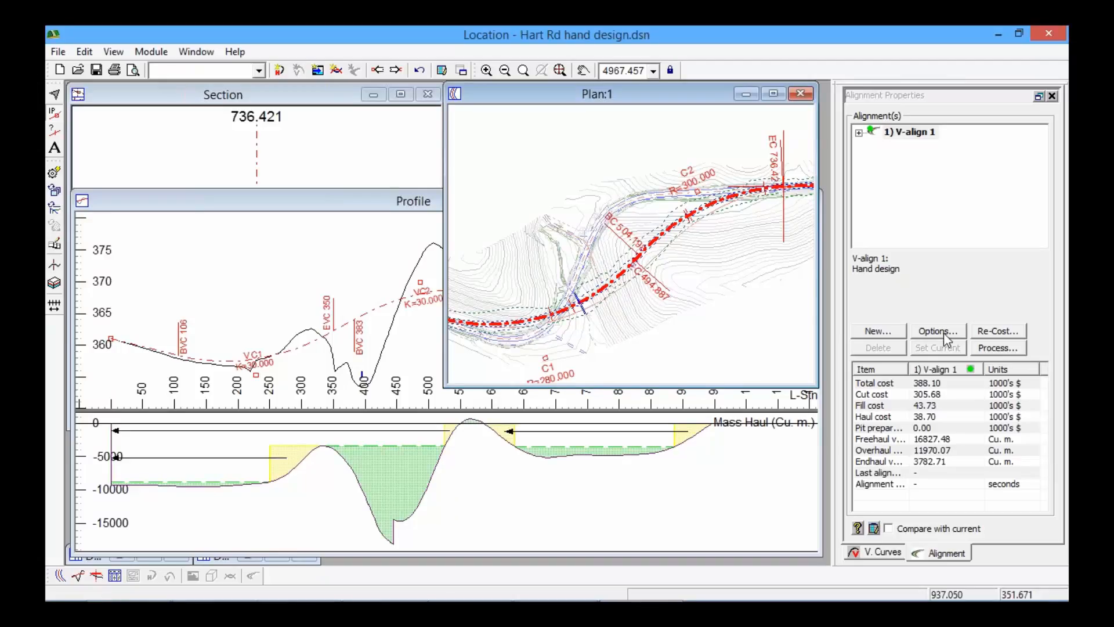
# Preview the Rural Paved template raised into fill in the template editor, and leave without saving
pyautogui.click(54, 267)
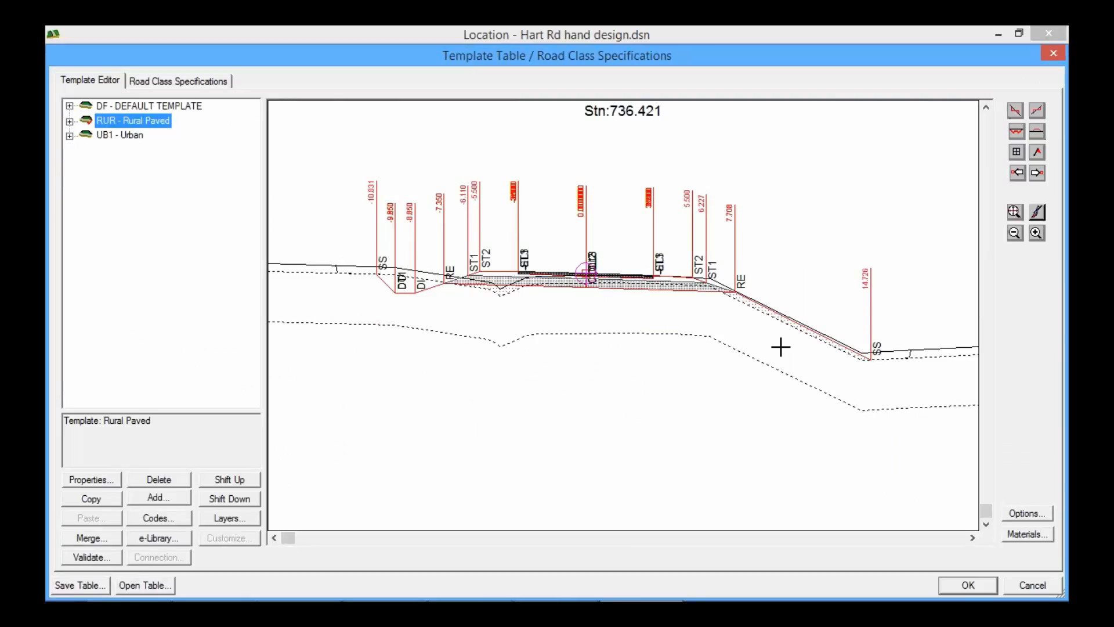
pyautogui.moveTo(622, 275); pyautogui.dragTo(630, 209)
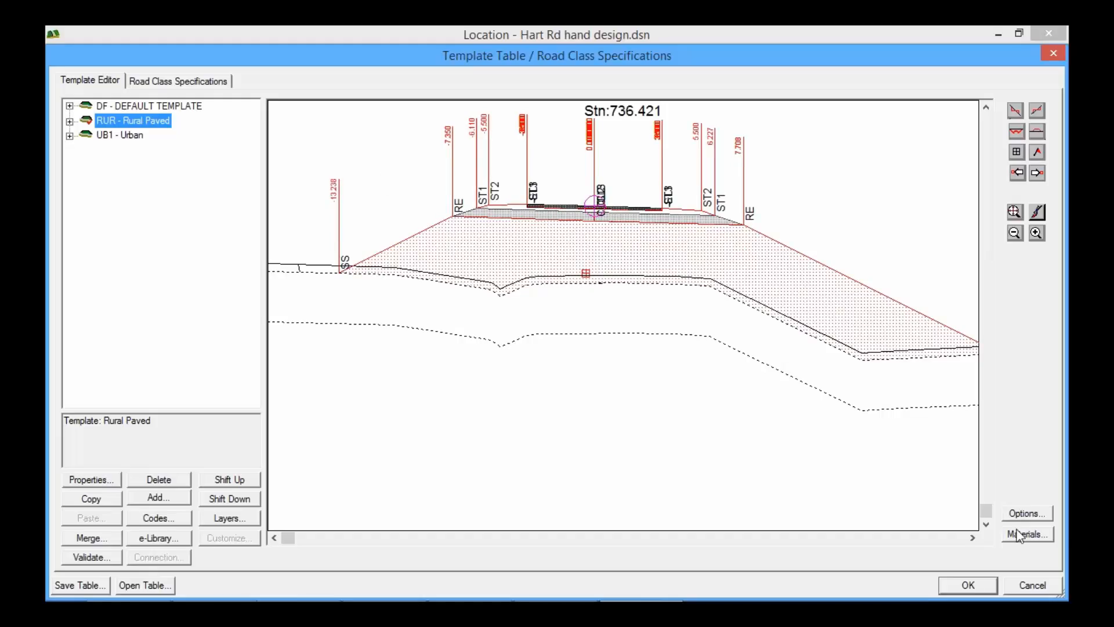
pyautogui.click(1048, 584)
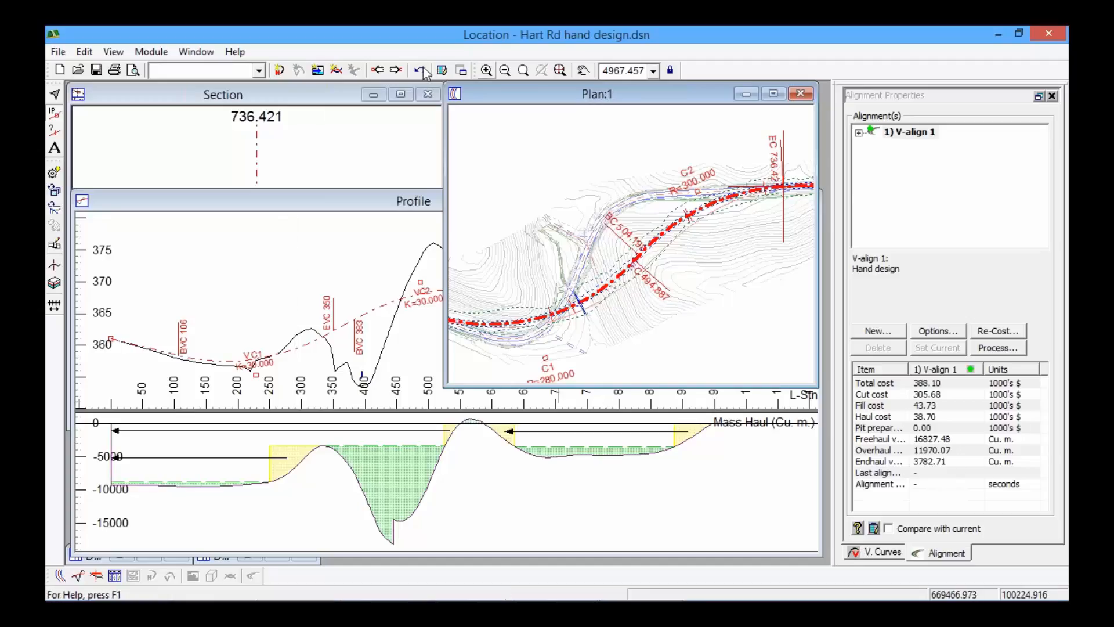
# Open the properties of horizontal curve 2
pyautogui.click(279, 70)
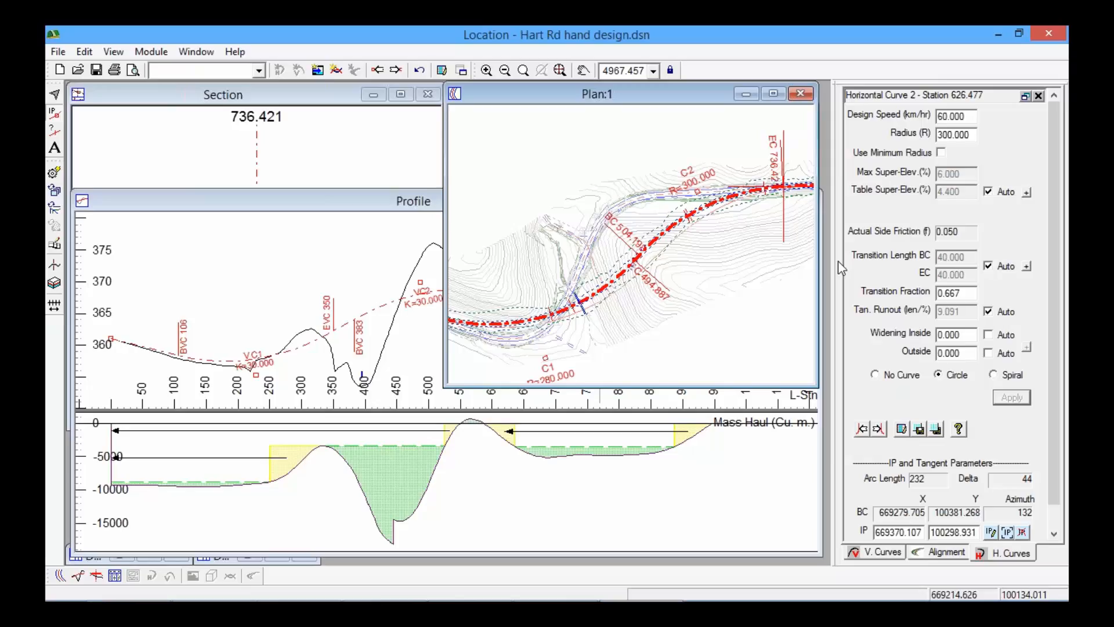
# Bring the profile view forward and display the alignment properties with the cost breakdown
pyautogui.moveTo(766, 294)
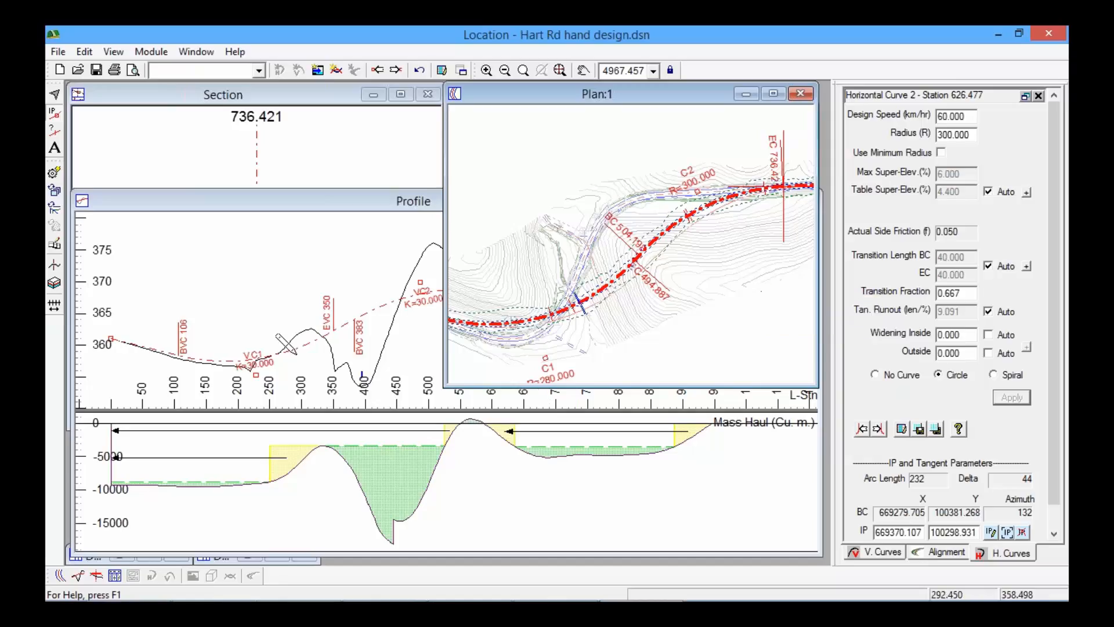
pyautogui.moveTo(711, 348)
pyautogui.click(311, 217)
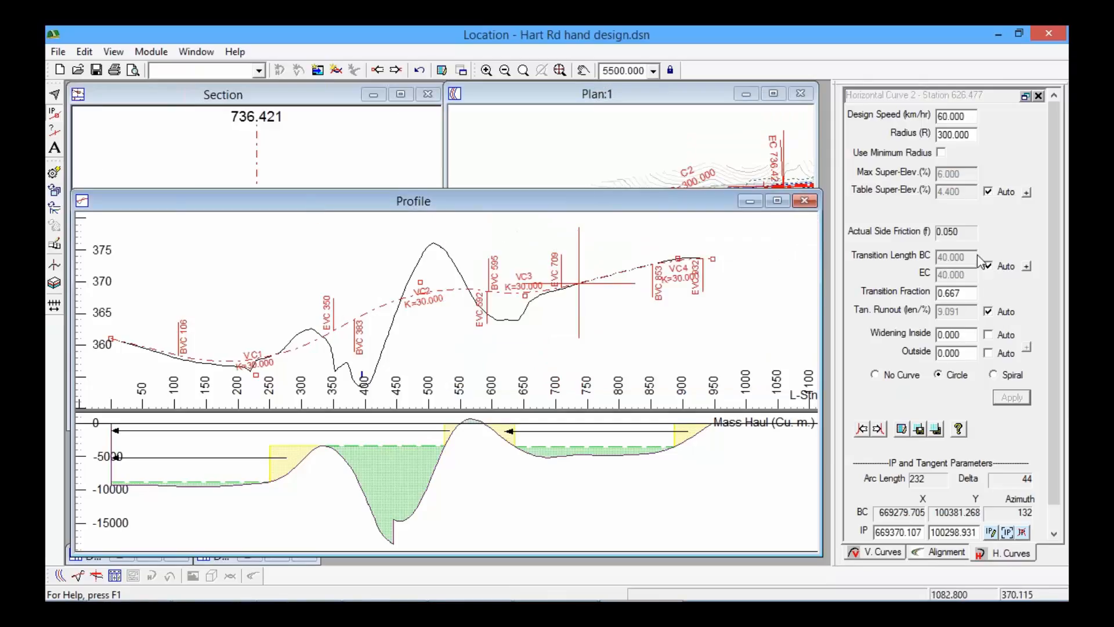
pyautogui.click(935, 554)
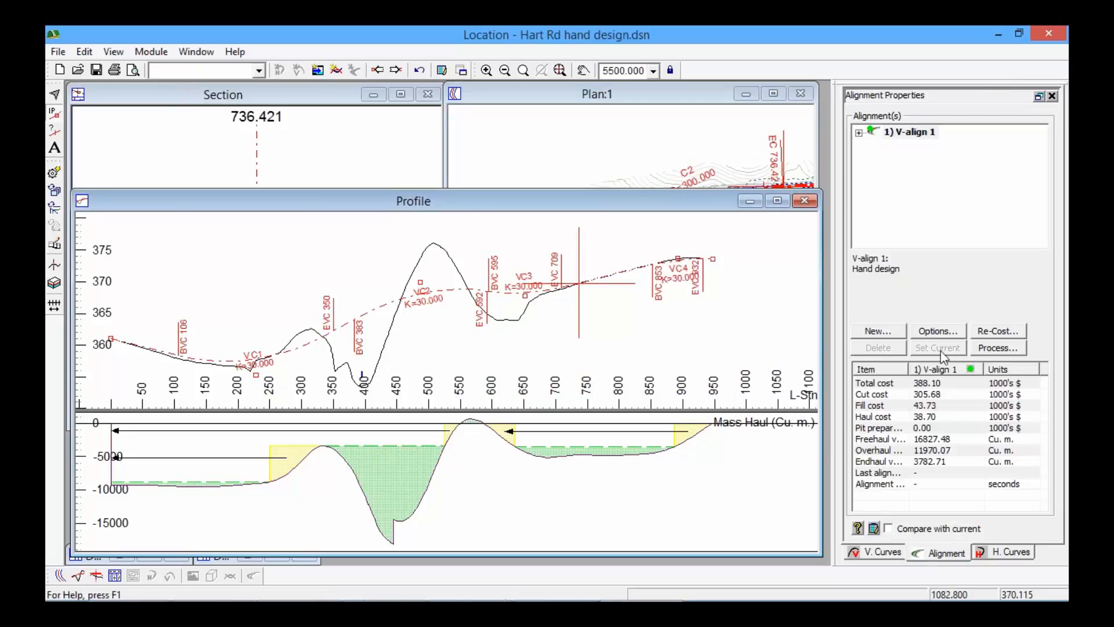
# Create a new vertical alignment from V-align 1 with name and description "optimal" and sections sampled at 10 m spacing
pyautogui.click(898, 132)
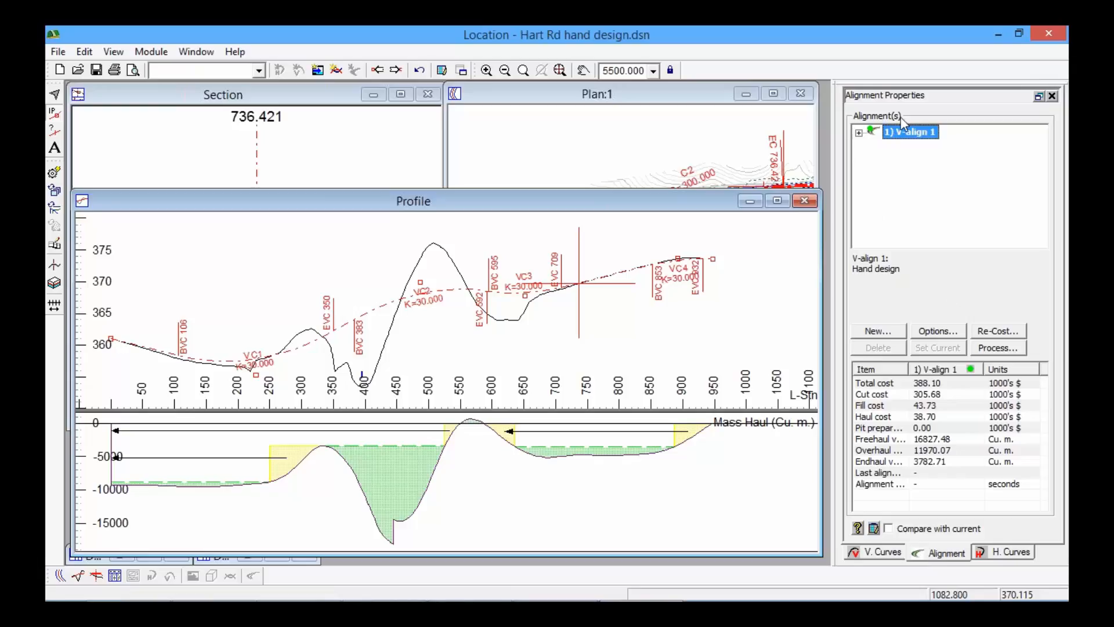
pyautogui.click(887, 330)
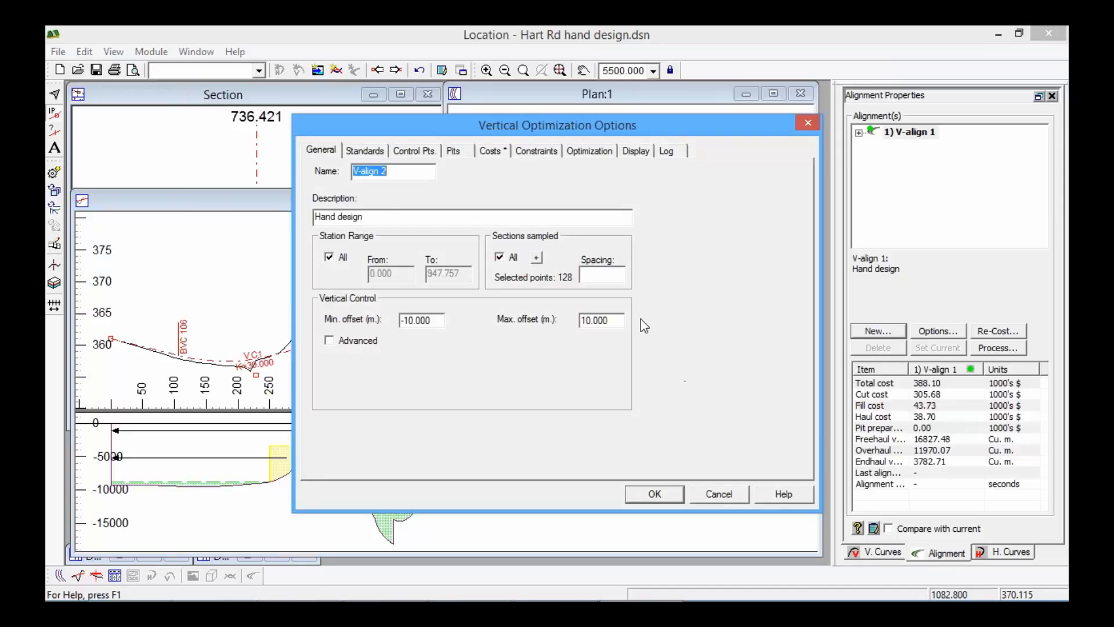
pyautogui.write('optimal')
pyautogui.press('Tab')
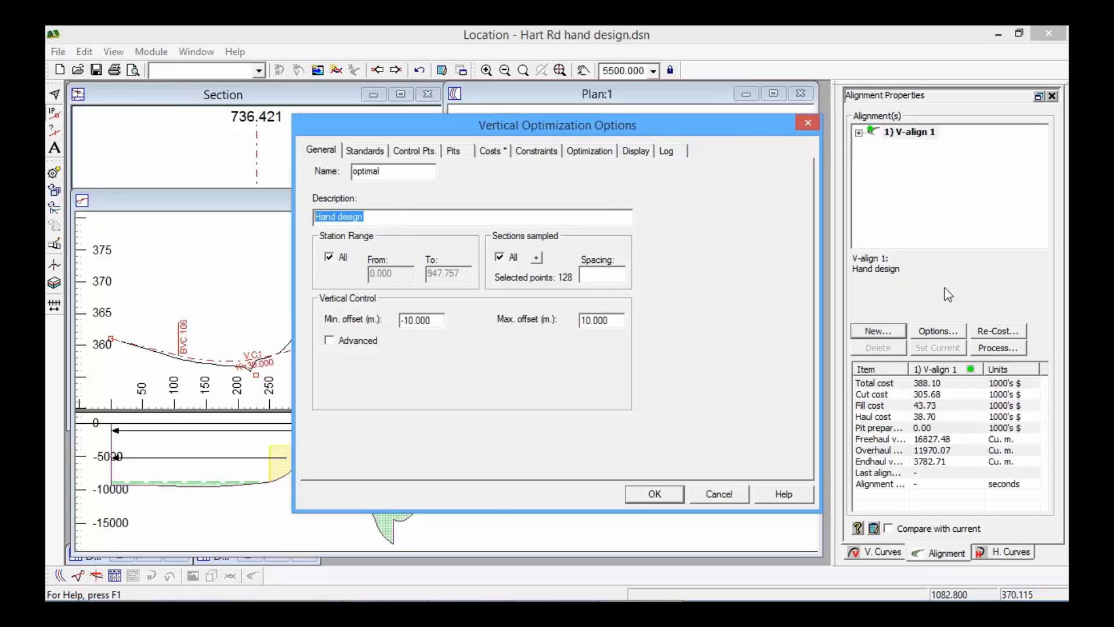
pyautogui.write('optiml')
pyautogui.press('BackSpace')
pyautogui.write('al')
pyautogui.click(499, 257)
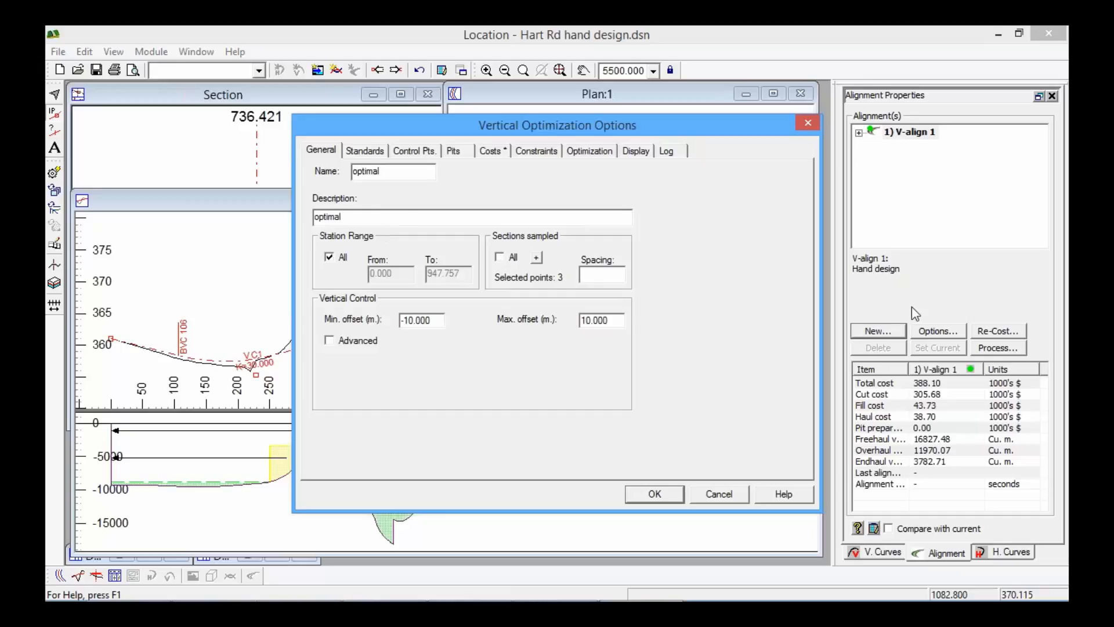
pyautogui.write('10')
# Enable a minimum curve length of 50 m in the optimization standards, keeping the Curves [Fast] alignment specification
pyautogui.click(356, 153)
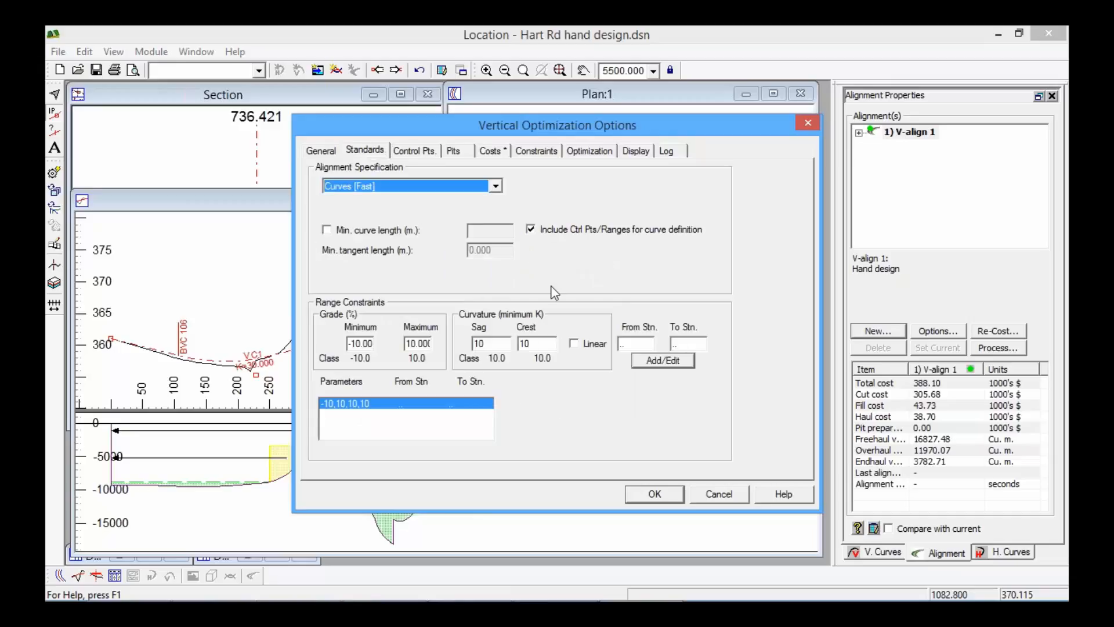
pyautogui.click(327, 230)
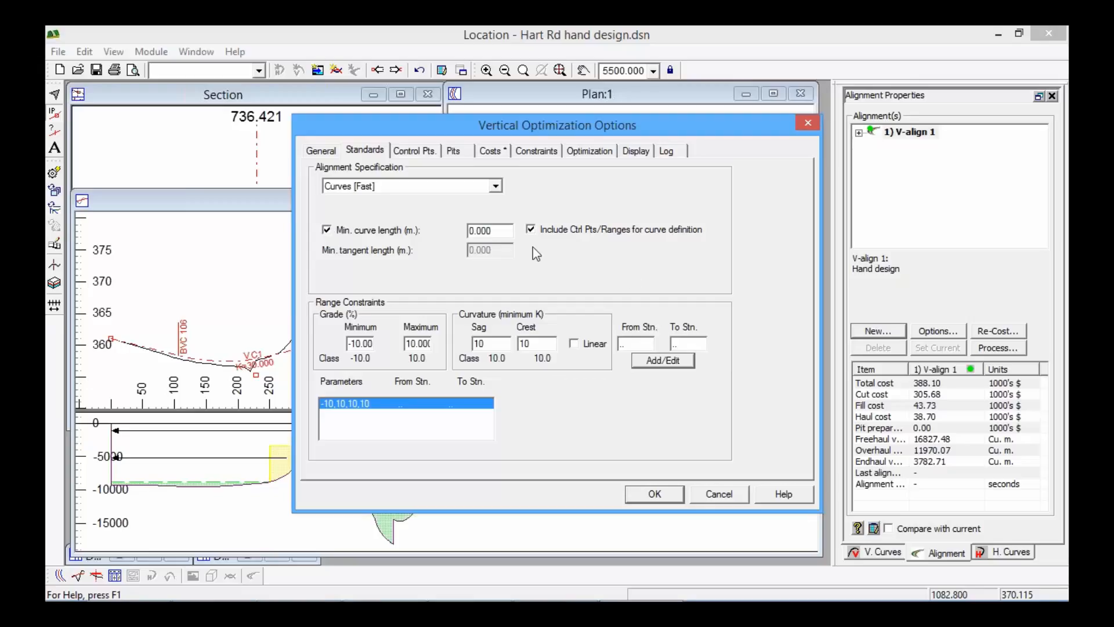
pyautogui.doubleClick(498, 232)
pyautogui.moveTo(641, 585)
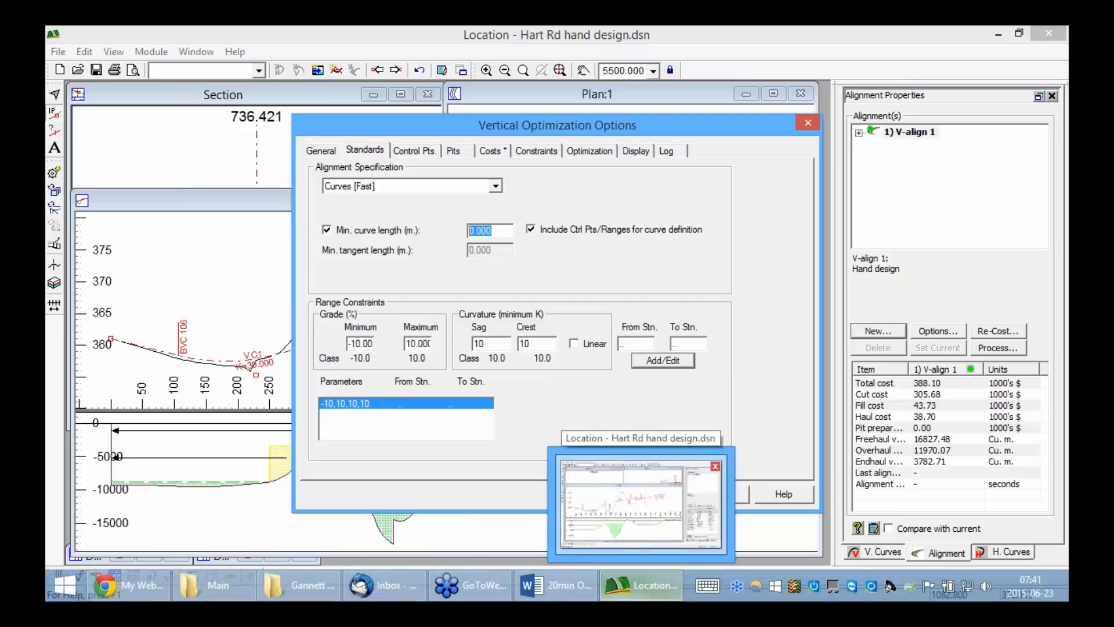
pyautogui.write('50')
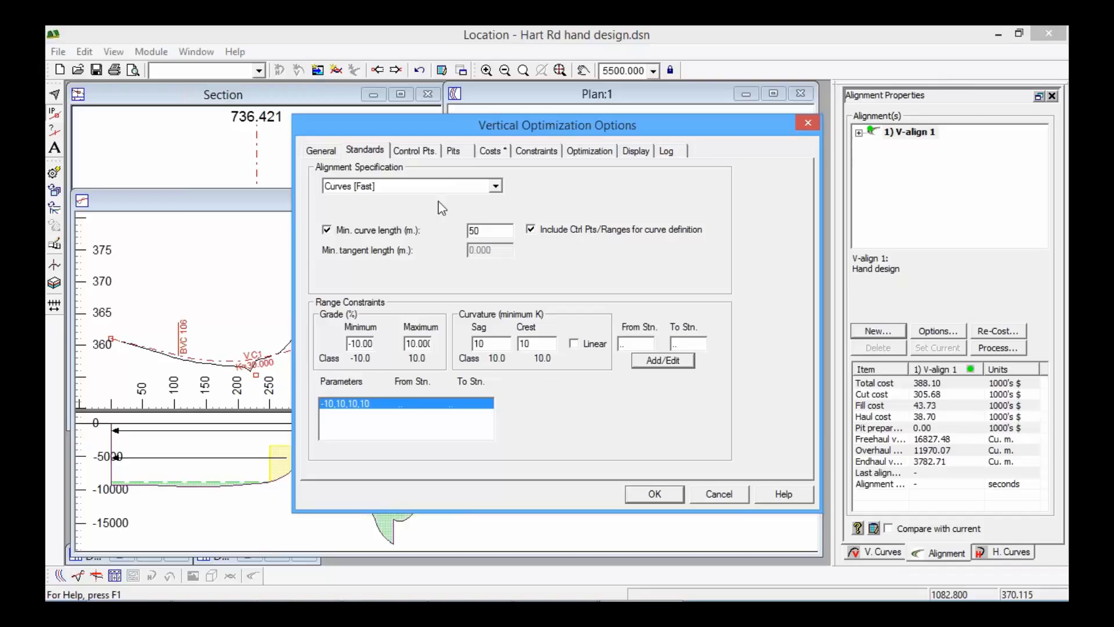
pyautogui.click(498, 187)
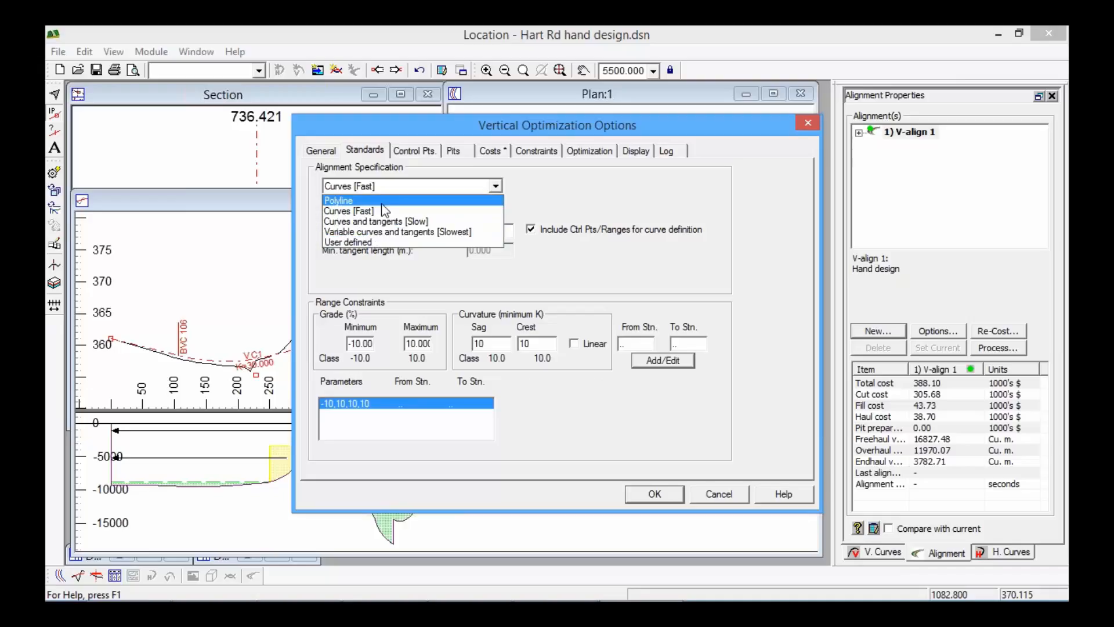
pyautogui.click(558, 204)
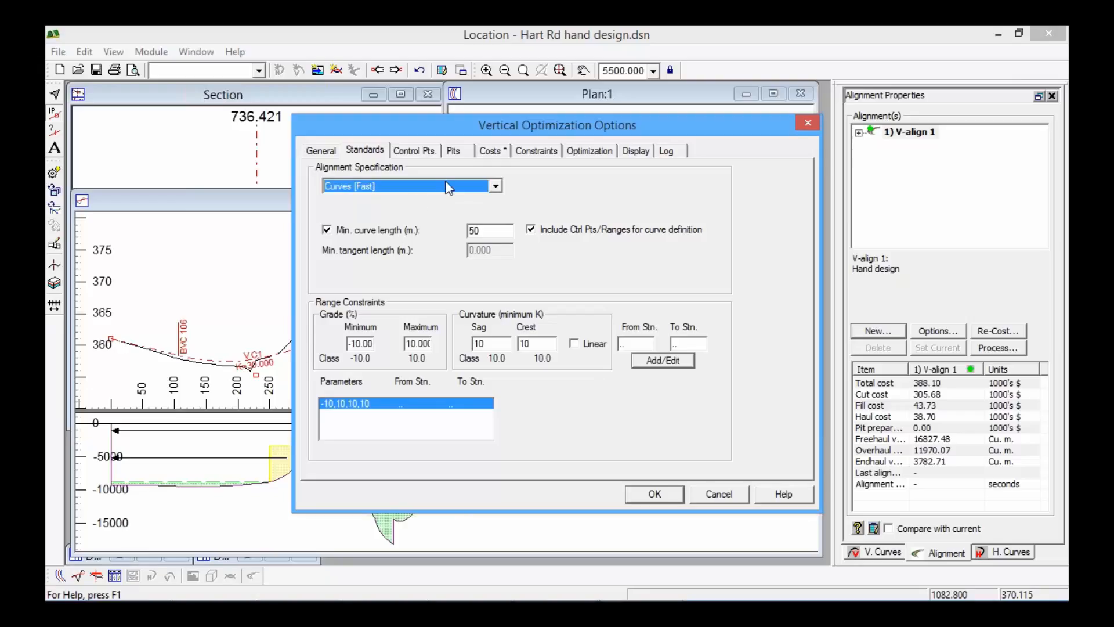
# Add a control point at the start of the alignment with vertical and grade control, taking the grade from the alignment
pyautogui.click(426, 150)
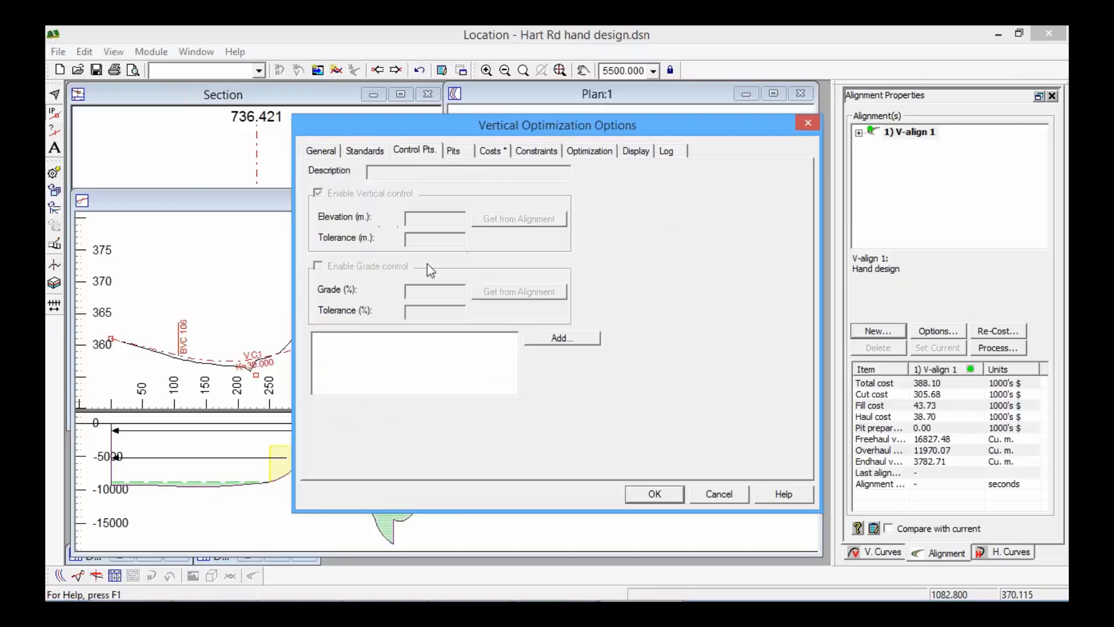
pyautogui.click(579, 338)
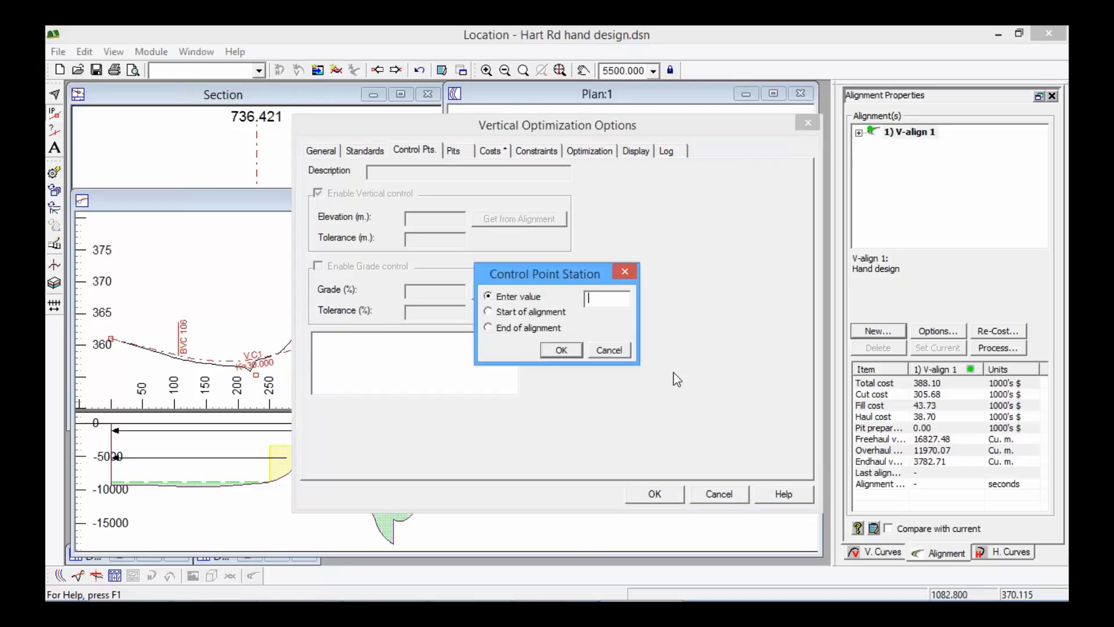
pyautogui.click(497, 311)
pyautogui.click(570, 356)
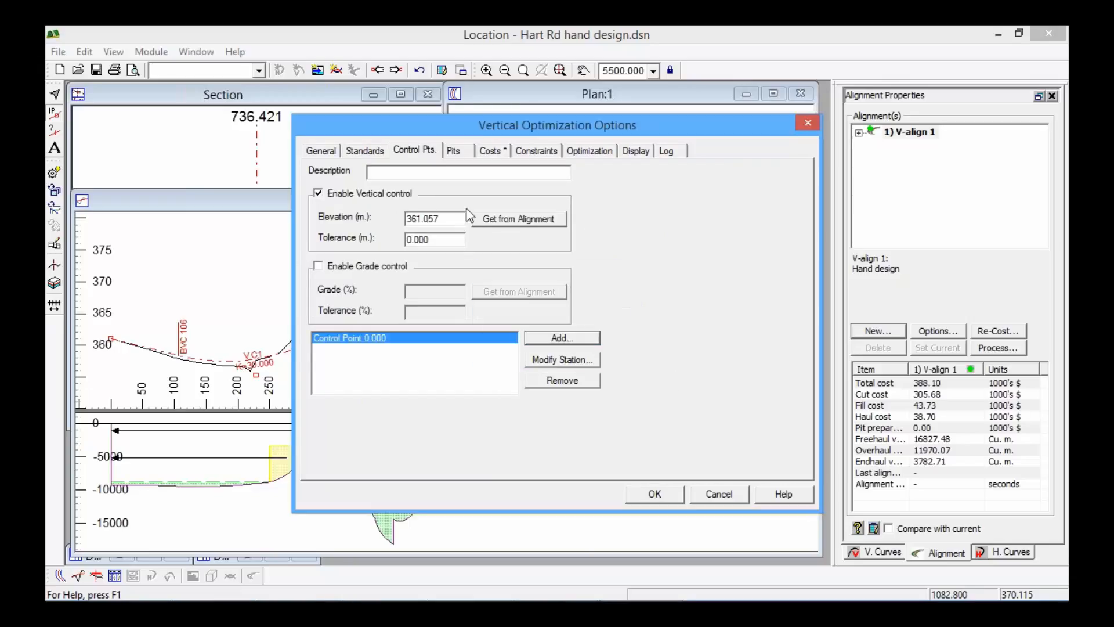
pyautogui.click(320, 266)
pyautogui.click(518, 291)
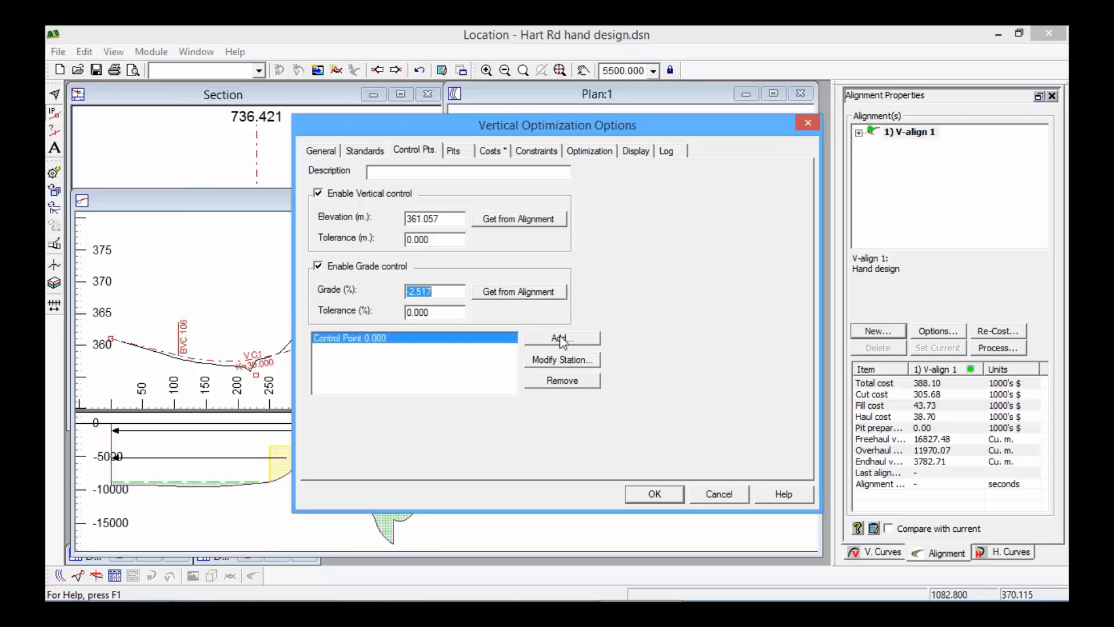
# Add a control point at the end of the alignment and enable grade control with the grade taken from the alignment
pyautogui.click(572, 347)
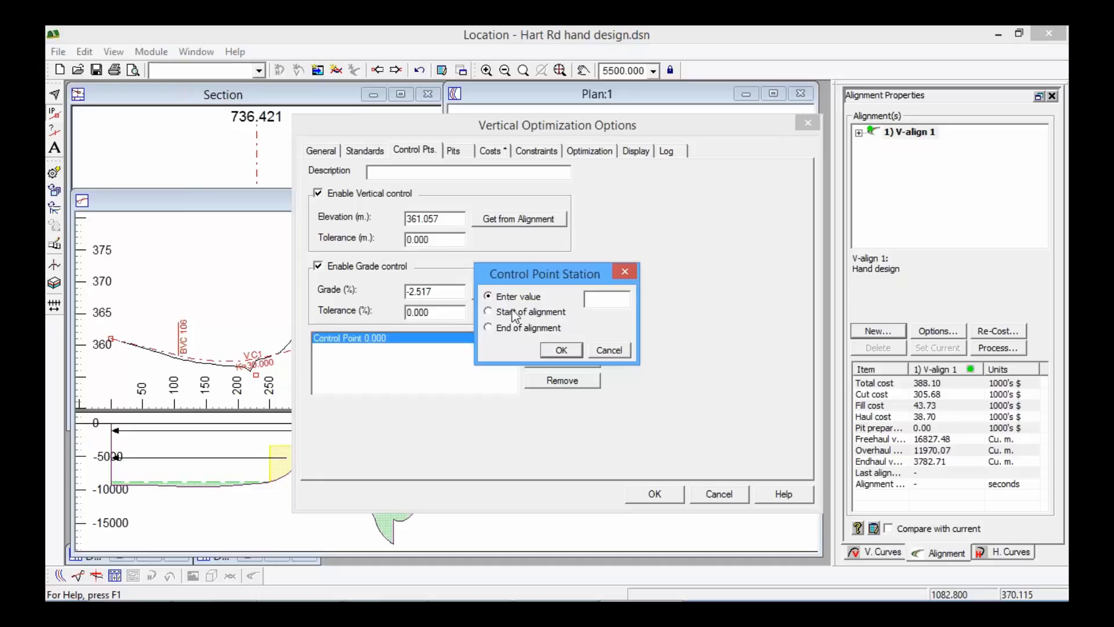
pyautogui.click(510, 328)
pyautogui.click(561, 349)
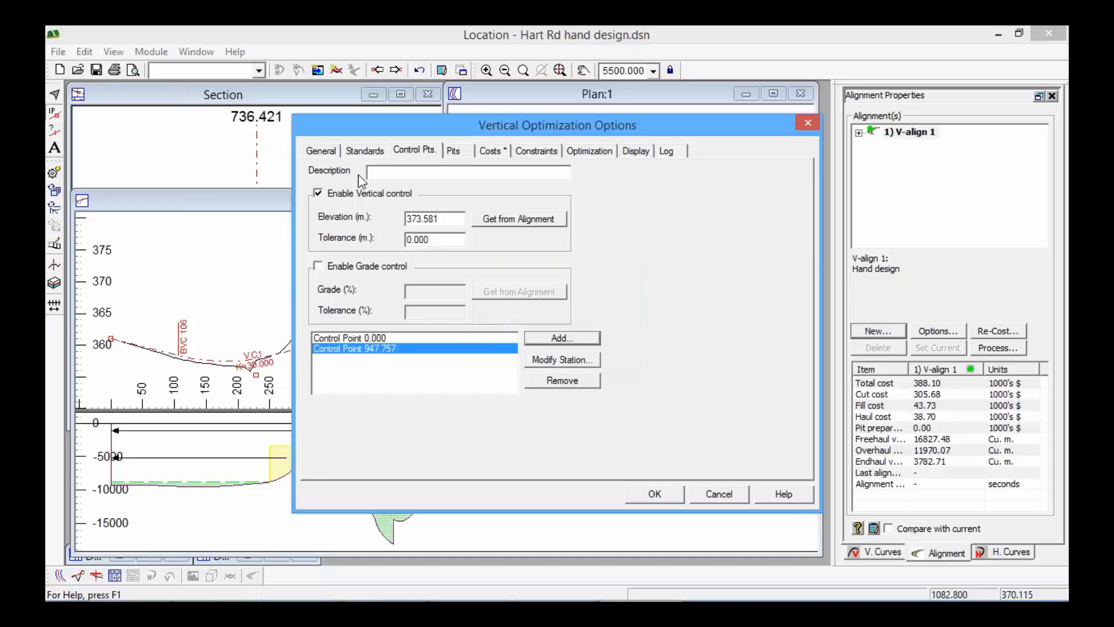
pyautogui.click(318, 266)
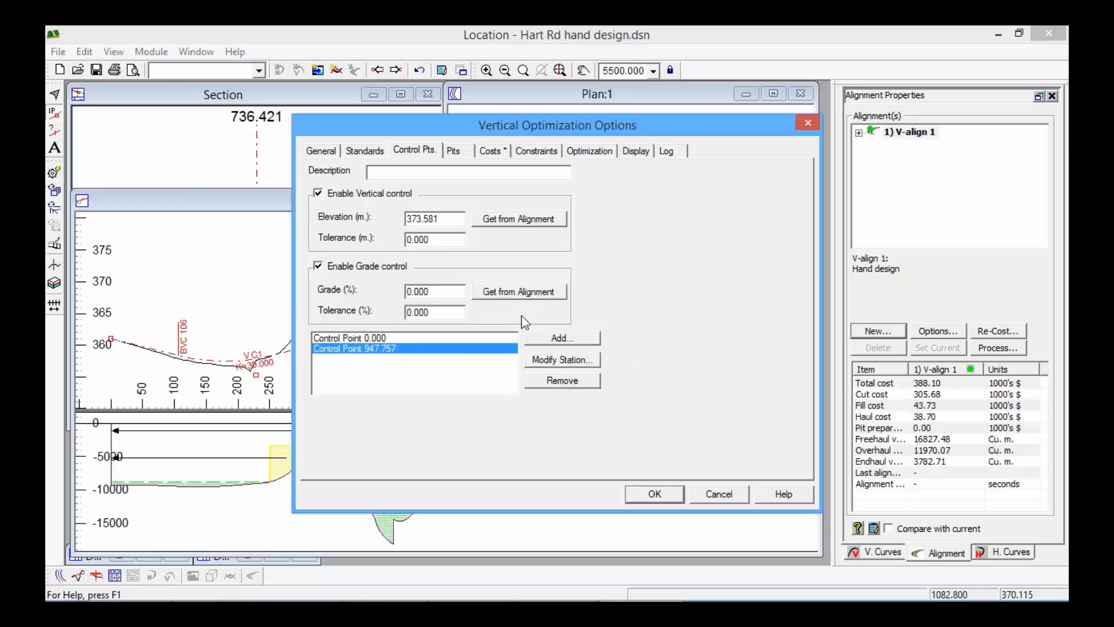
pyautogui.click(538, 291)
# Review the pits, ground type handling costs, haul costs and quality factor choices, and accept the optimization options
pyautogui.click(457, 154)
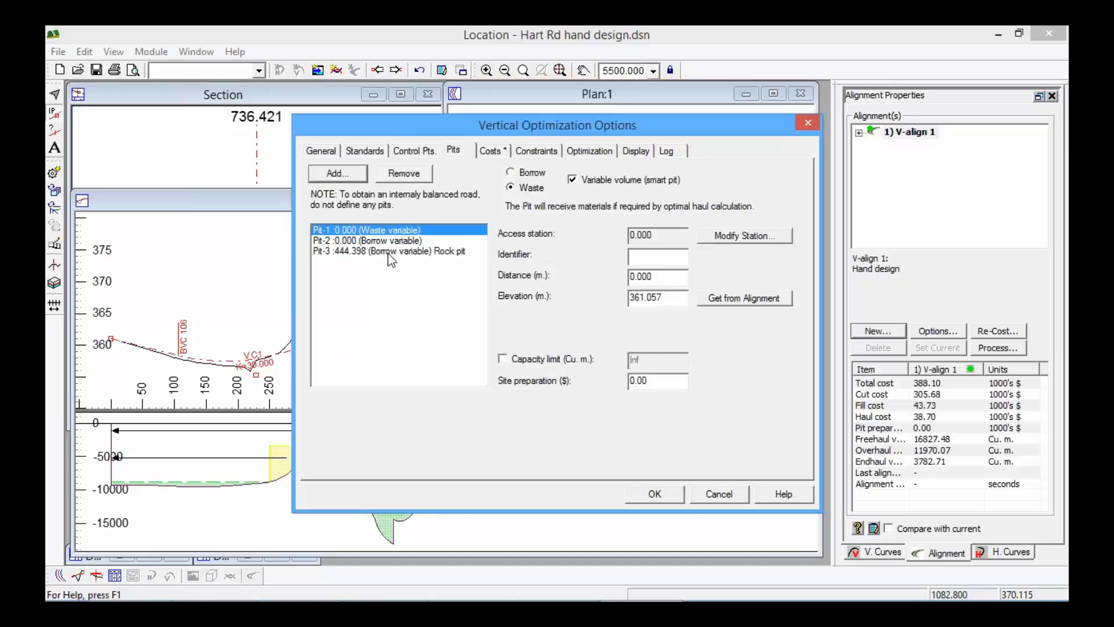
pyautogui.click(489, 151)
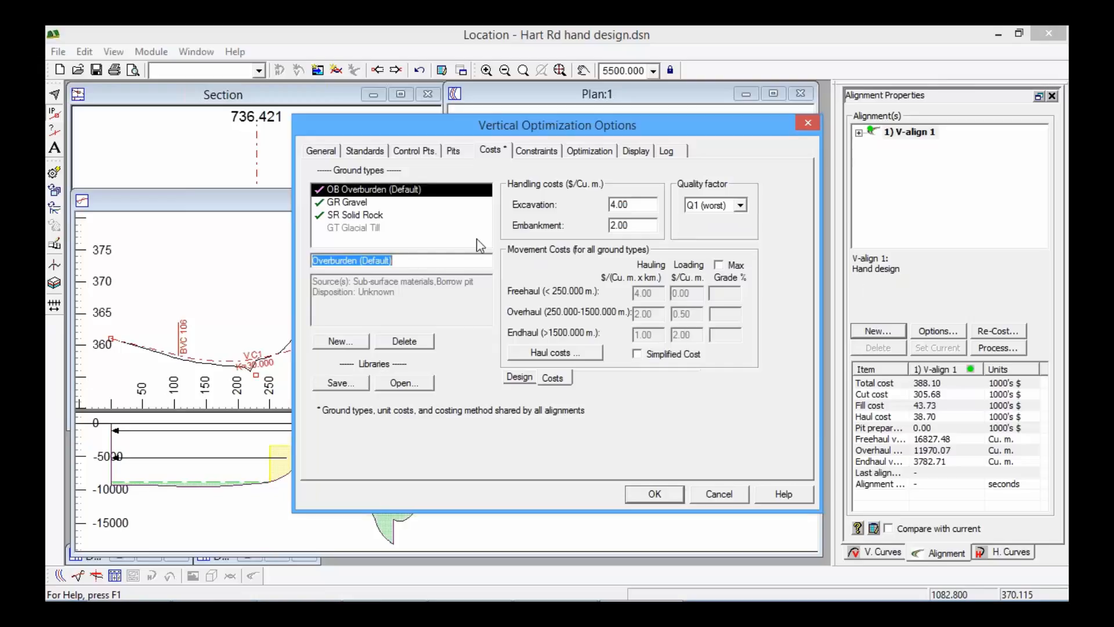
pyautogui.click(375, 202)
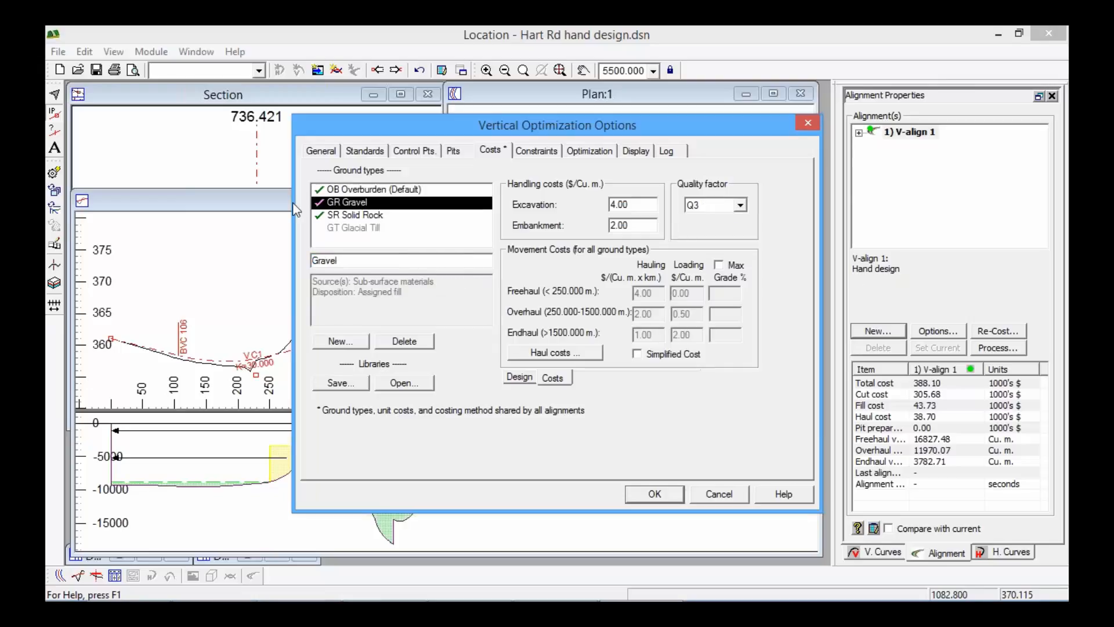
pyautogui.click(344, 216)
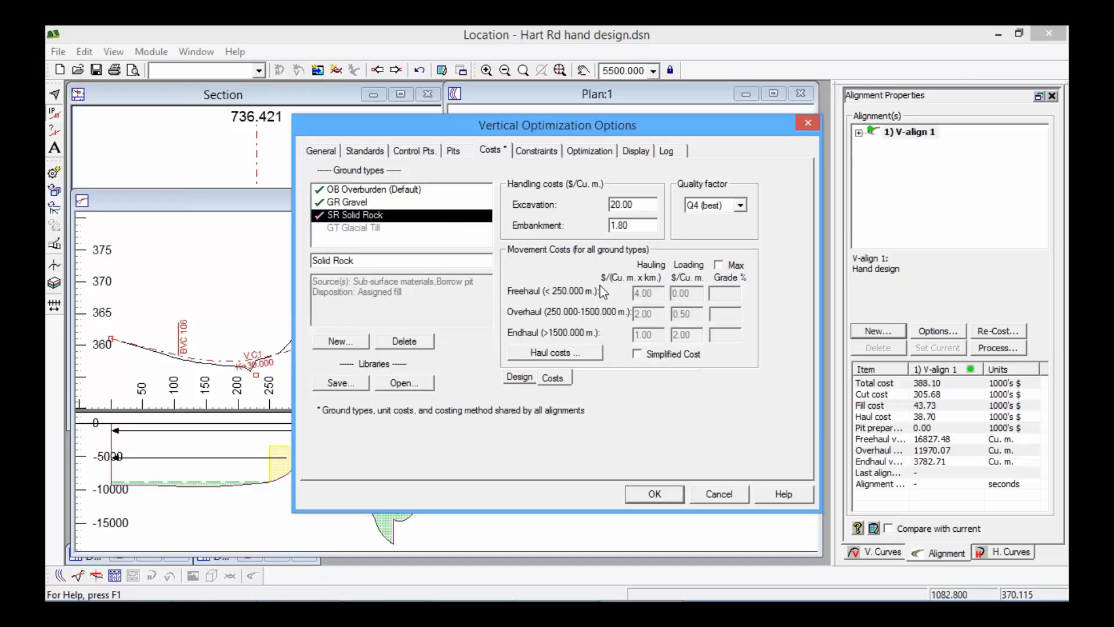
pyautogui.click(575, 346)
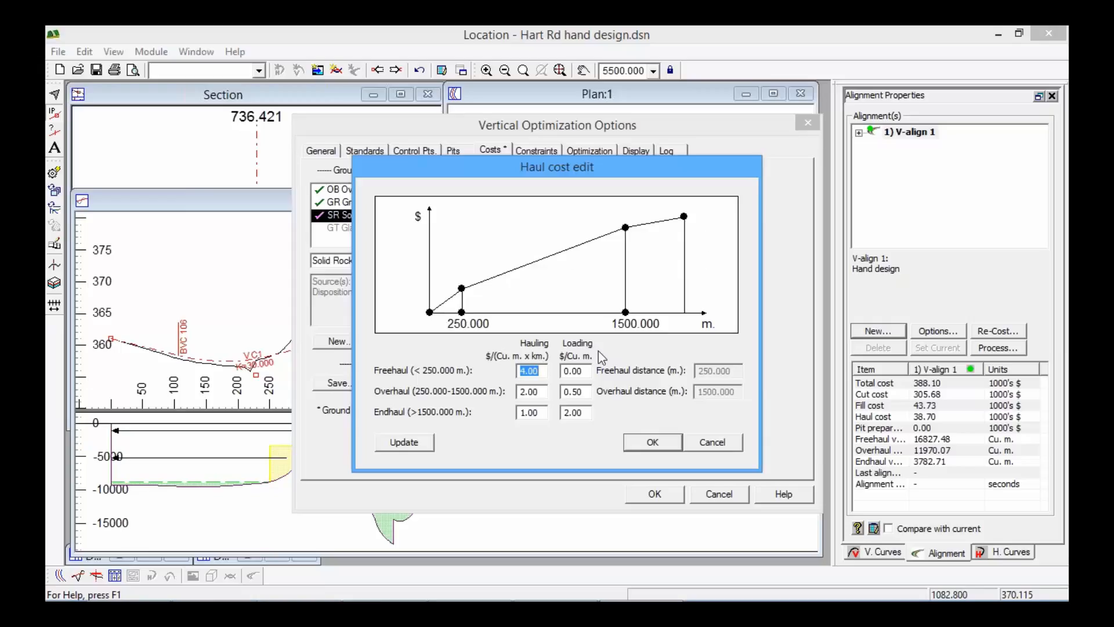
pyautogui.click(712, 442)
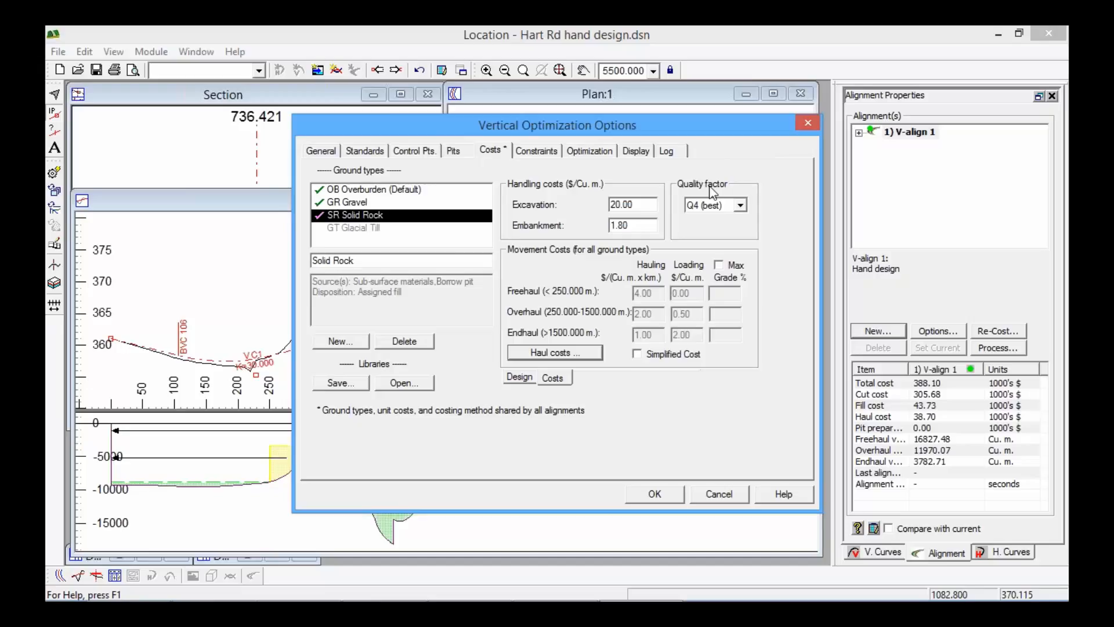
pyautogui.click(741, 207)
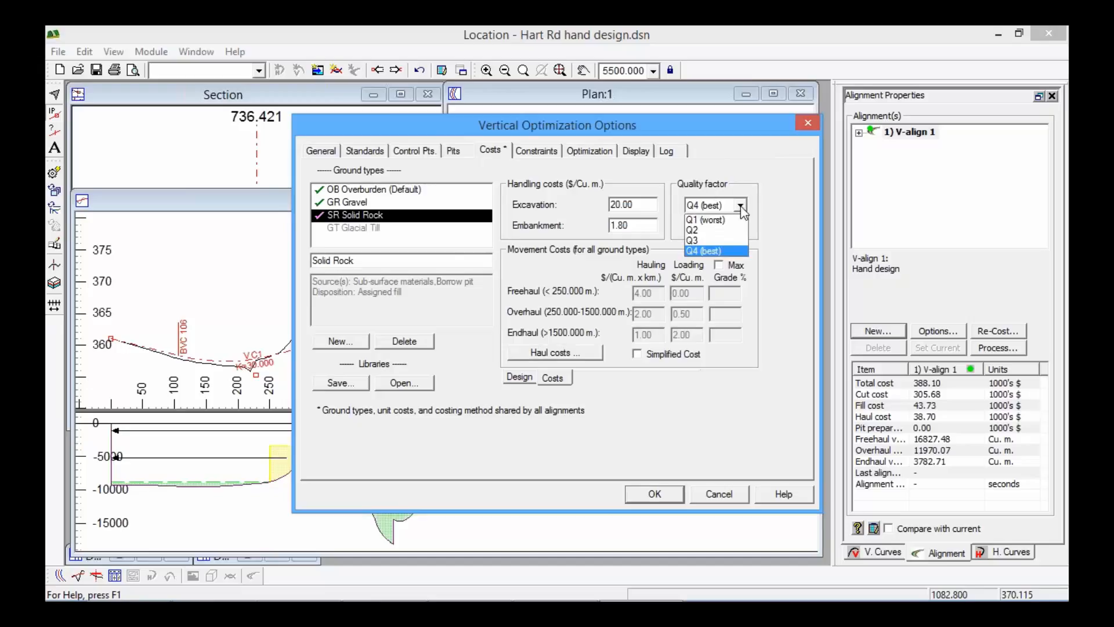
pyautogui.click(741, 209)
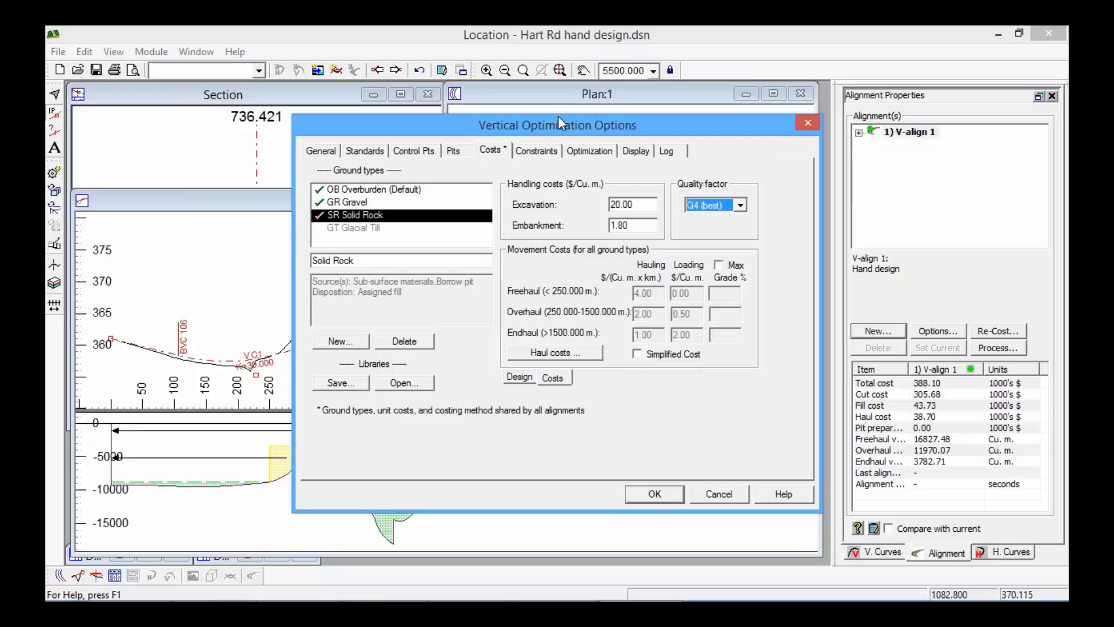
pyautogui.click(655, 496)
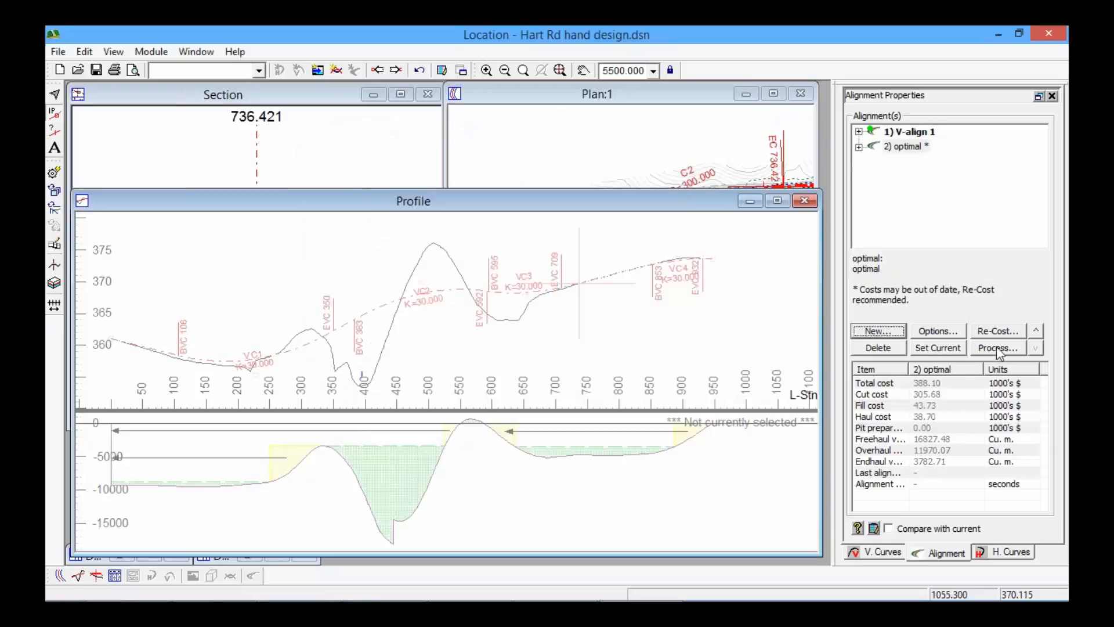
# Run a Quick Feasibility check on the optimal alignment
pyautogui.click(995, 348)
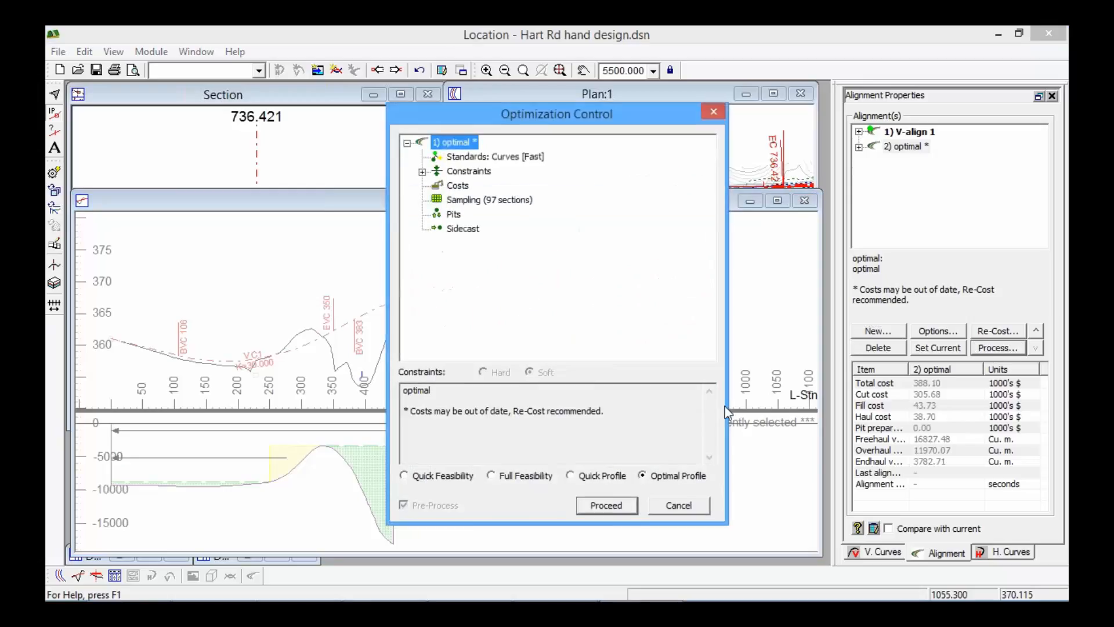
pyautogui.click(605, 506)
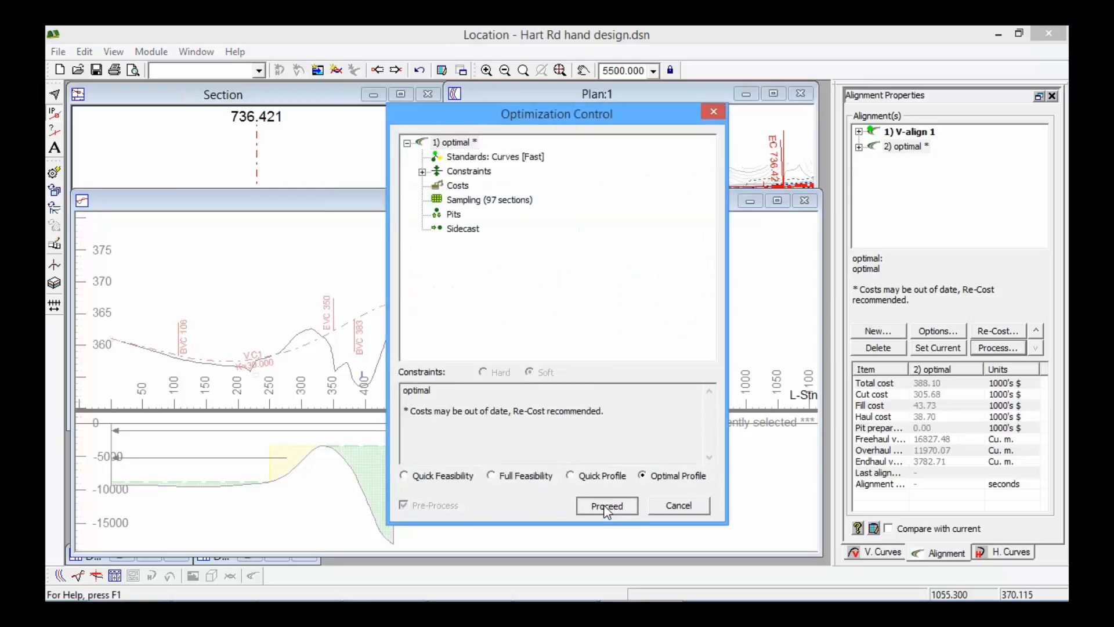
pyautogui.click(405, 476)
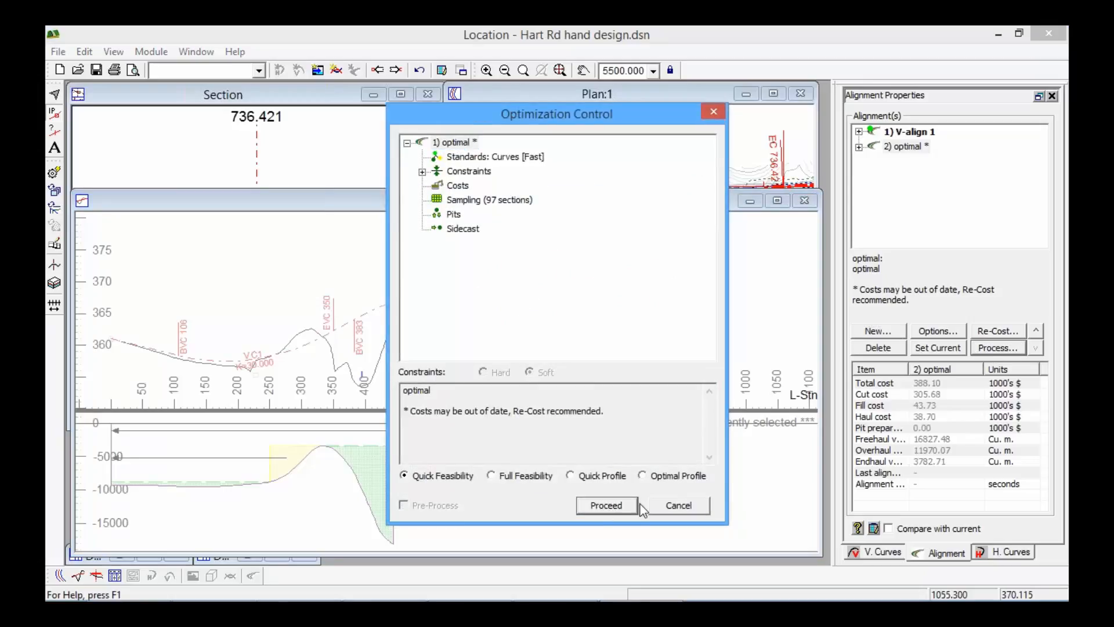
pyautogui.click(607, 506)
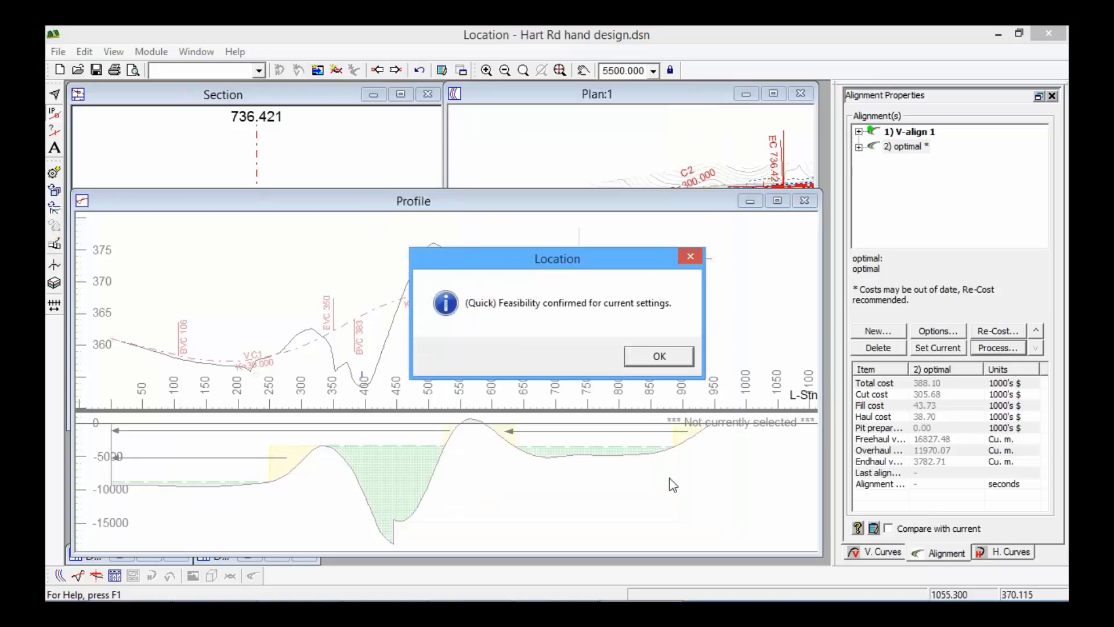
pyautogui.click(665, 362)
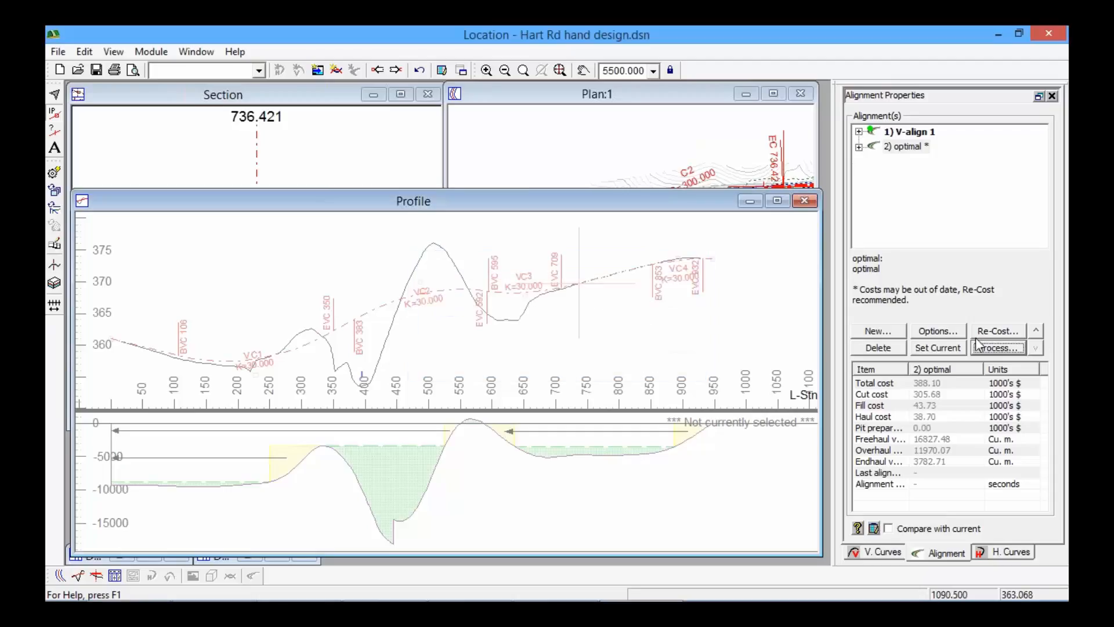
# In the optimal alignment's standards, set the minimum sag and crest curvature K values to 30
pyautogui.click(937, 330)
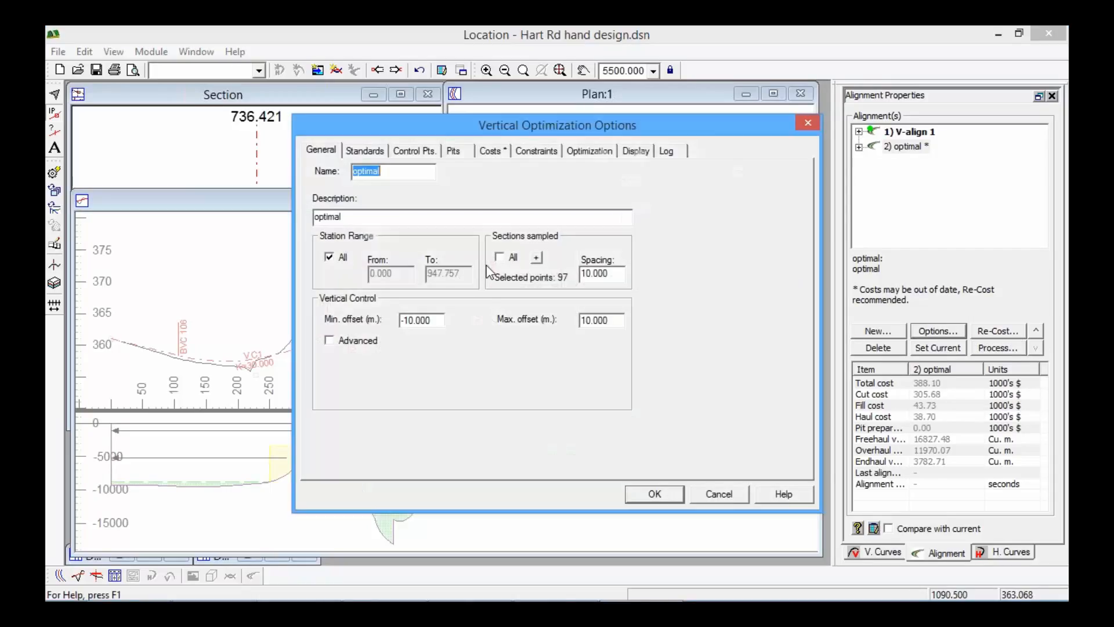
pyautogui.click(355, 150)
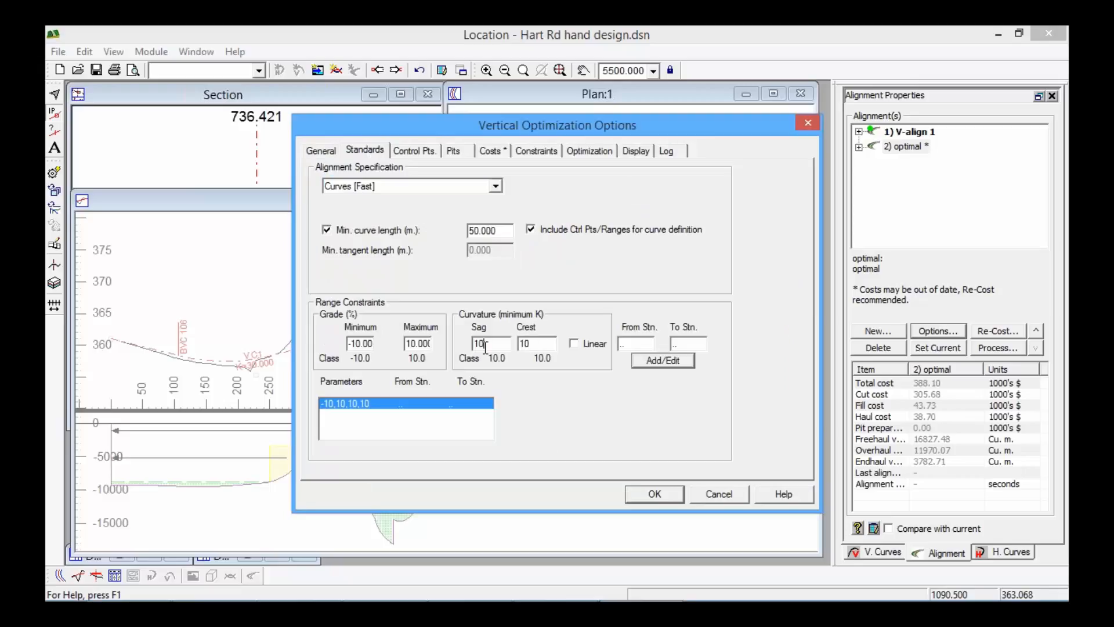
pyautogui.write('30')
pyautogui.press('Tab')
pyautogui.write('30')
# Set the grade limits to -8% minimum and 8% maximum, update the range constraint, check the direction constraints and accept the options
pyautogui.moveTo(356, 342); pyautogui.dragTo(373, 344)
pyautogui.write('0')
pyautogui.write('8')
pyautogui.press('Tab')
pyautogui.write('3')
pyautogui.click(657, 360)
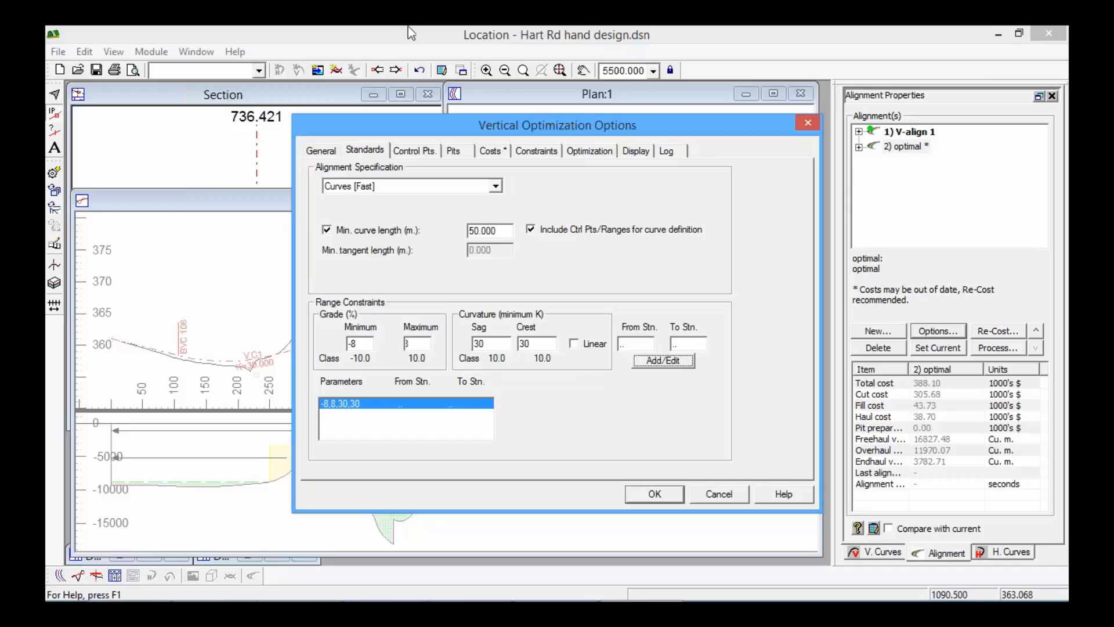
pyautogui.click(541, 151)
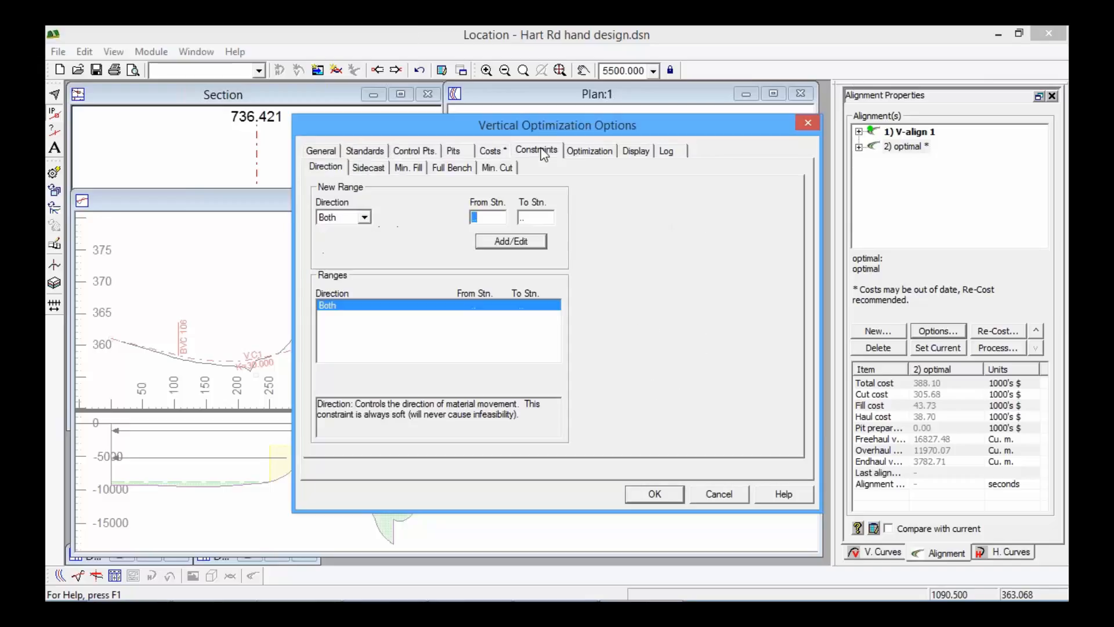
pyautogui.click(654, 494)
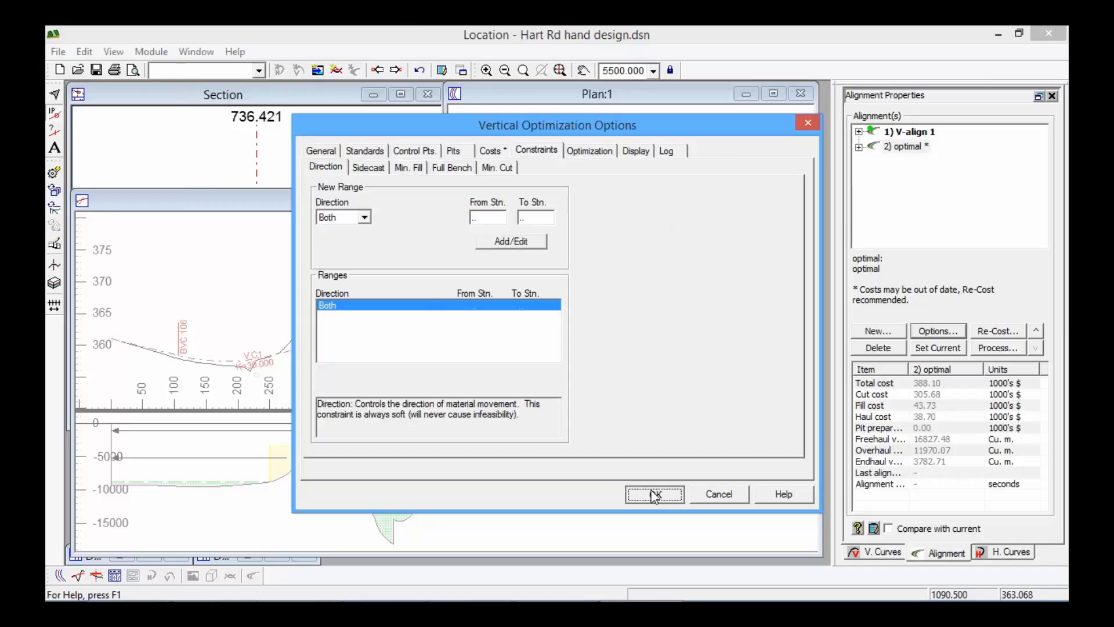
# Rerun the Quick Feasibility check on the optimal alignment with the revised standards
pyautogui.click(999, 348)
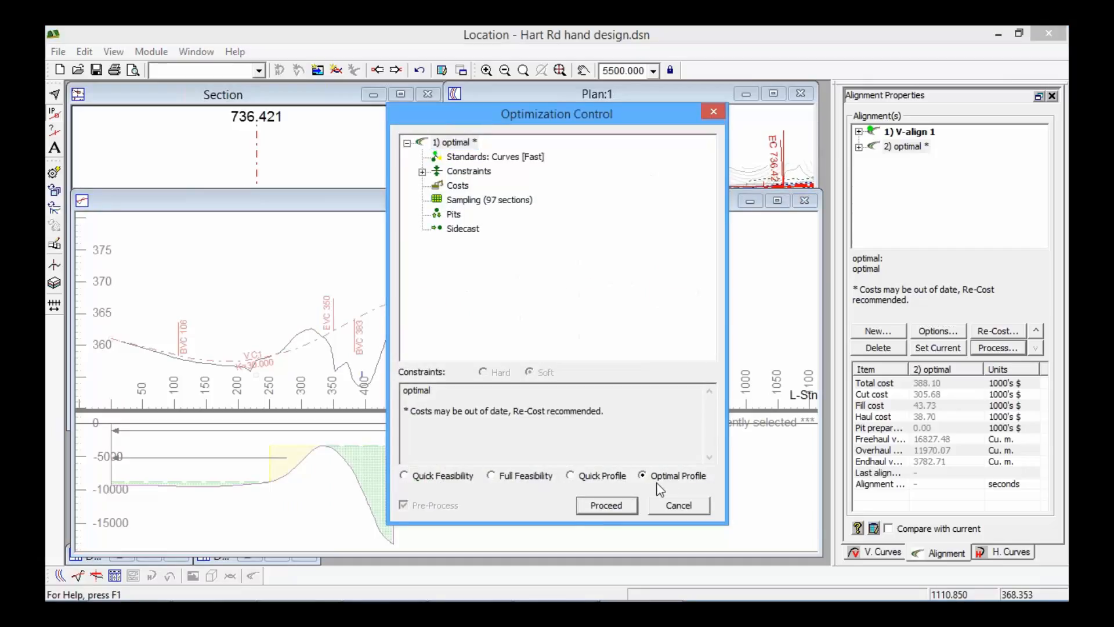
pyautogui.click(405, 475)
pyautogui.click(606, 505)
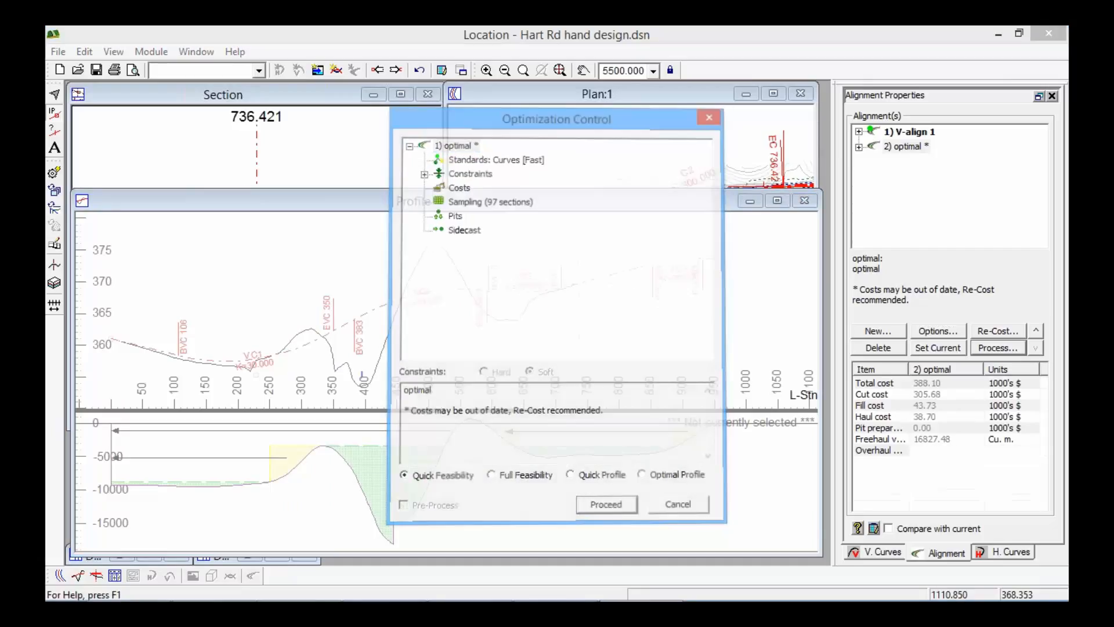
pyautogui.click(669, 354)
# Run the Optimal Profile optimization on the optimal alignment and dismiss its log
pyautogui.click(1005, 348)
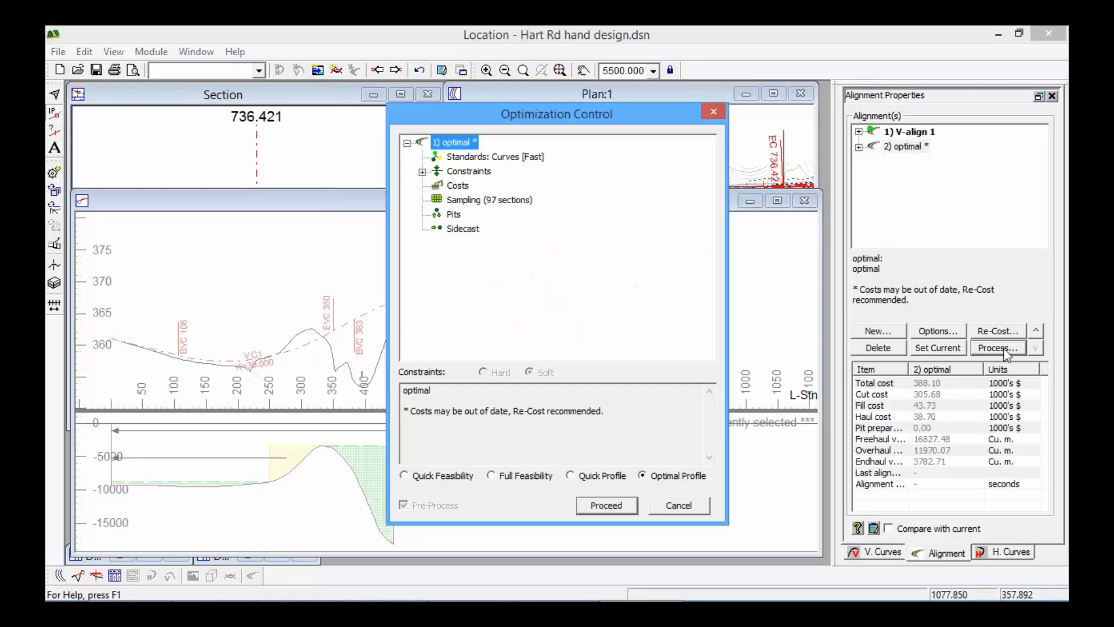
pyautogui.click(607, 505)
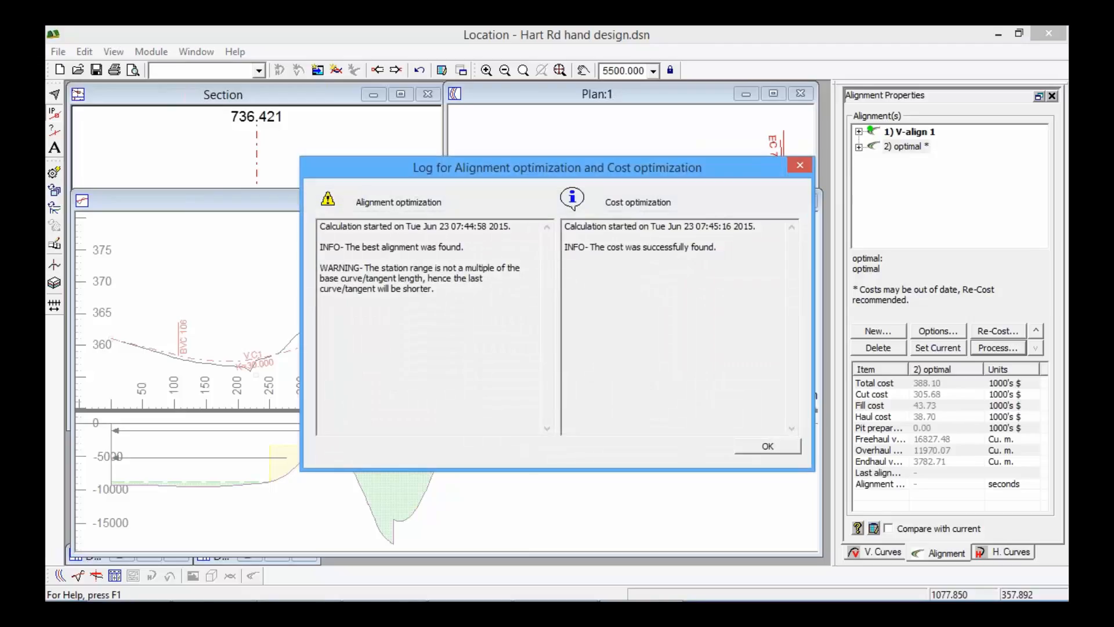
pyautogui.click(789, 449)
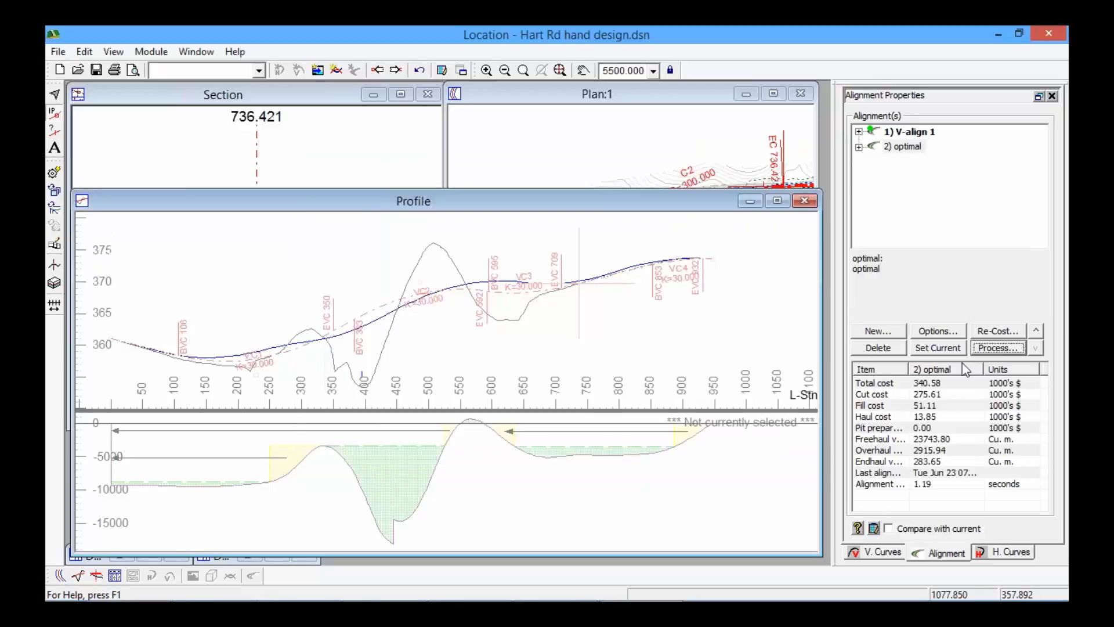
# Review the optimal alignment's specification and range constraints, leaving the options unchanged
pyautogui.click(937, 331)
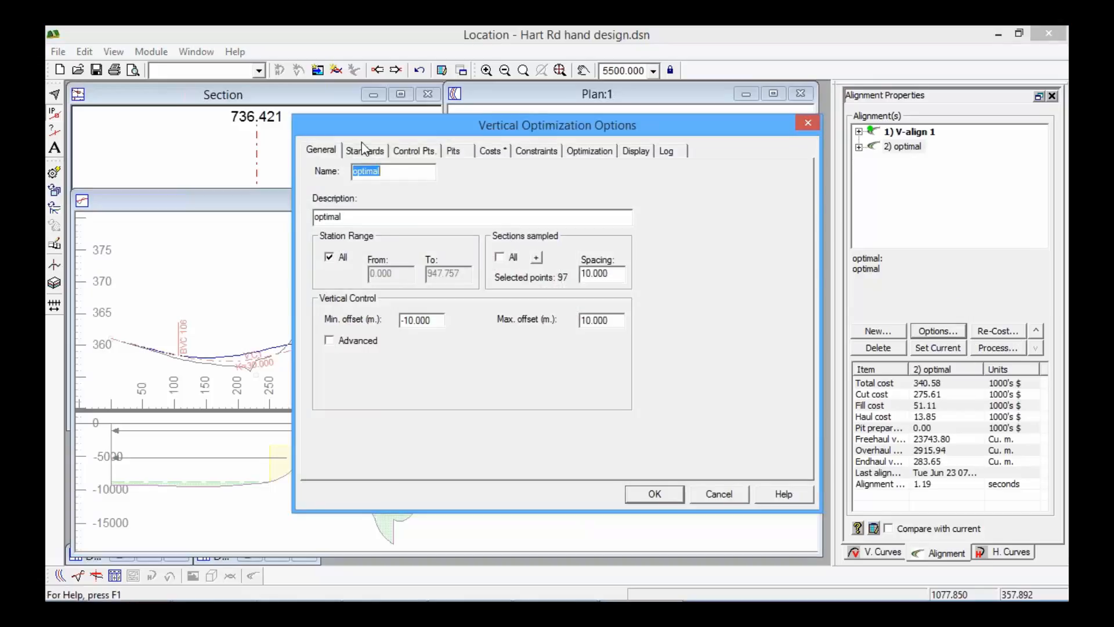
pyautogui.click(365, 151)
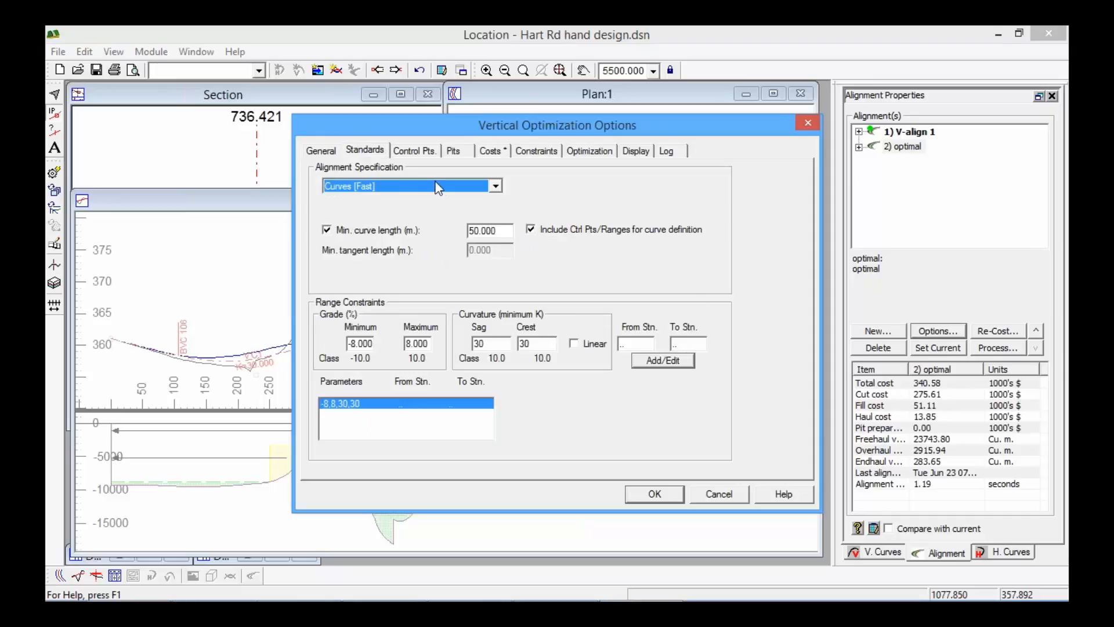
pyautogui.click(717, 495)
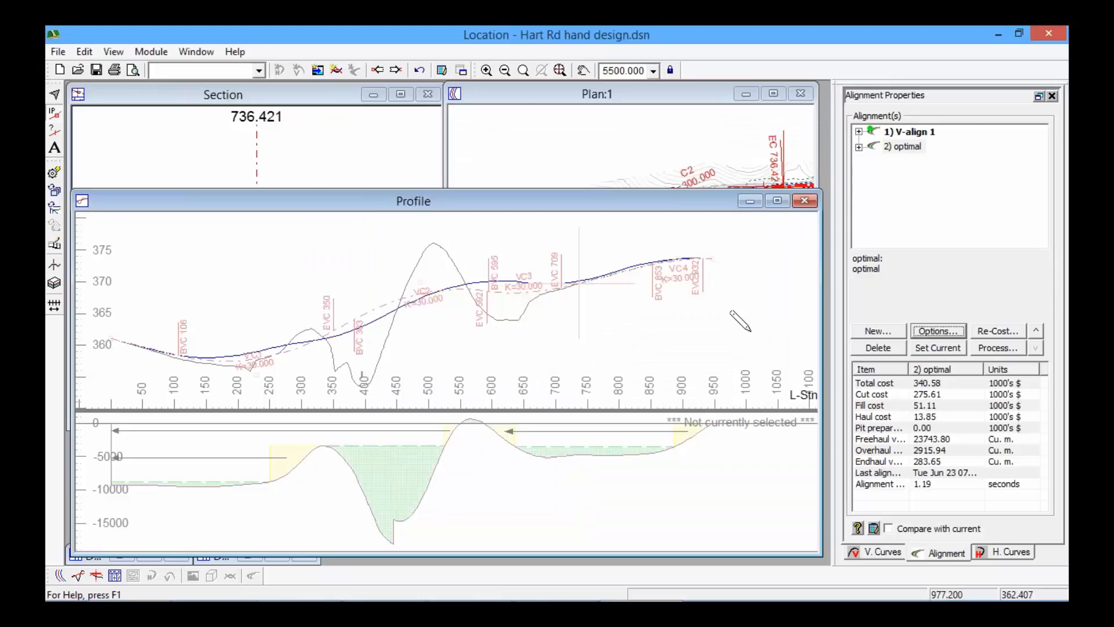
# Make the optimal alignment the current one and inspect its profile and mass haul diagram
pyautogui.moveTo(746, 306)
pyautogui.click(905, 147)
pyautogui.click(962, 348)
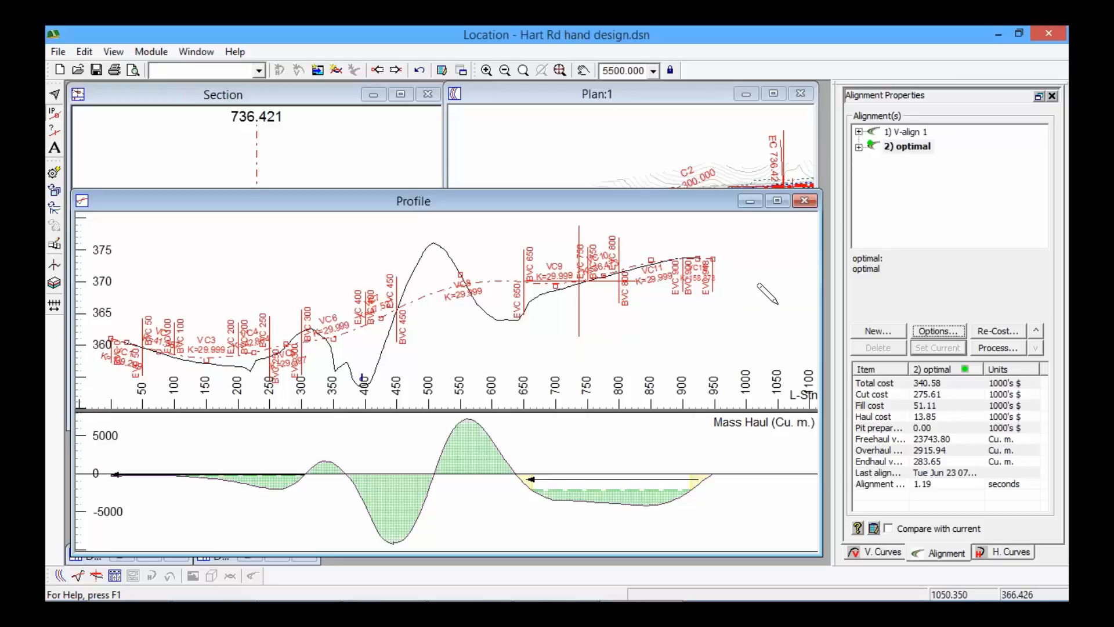
pyautogui.moveTo(776, 302)
pyautogui.moveTo(395, 544)
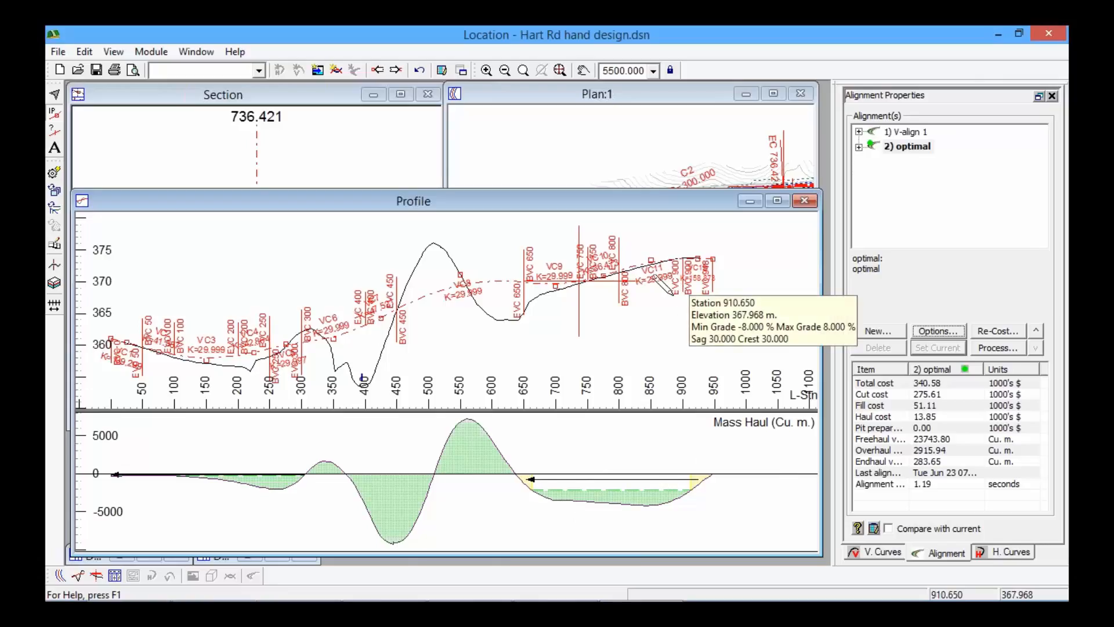
# Turn on cost comparison with the current alignment and compare the hand design V-align 1 against it
pyautogui.click(946, 384)
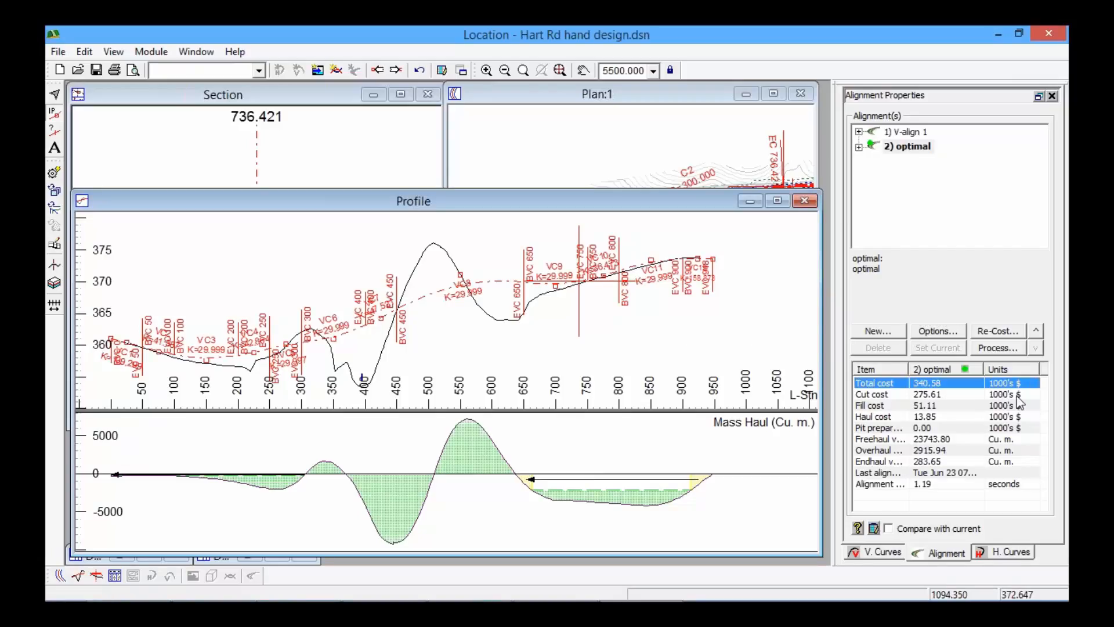
pyautogui.click(888, 528)
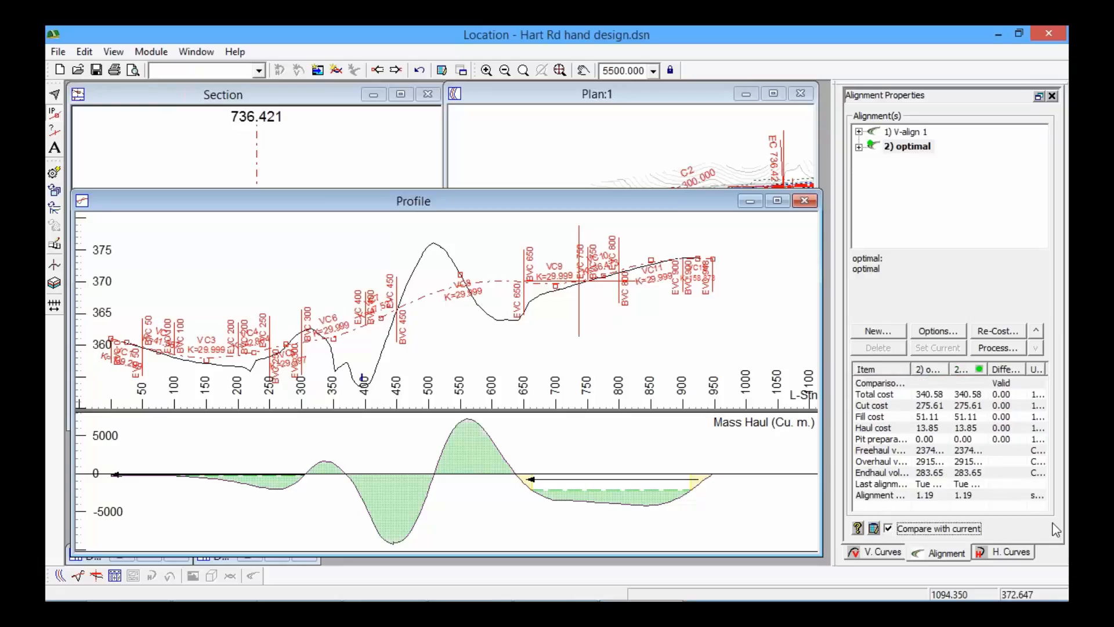
pyautogui.click(915, 133)
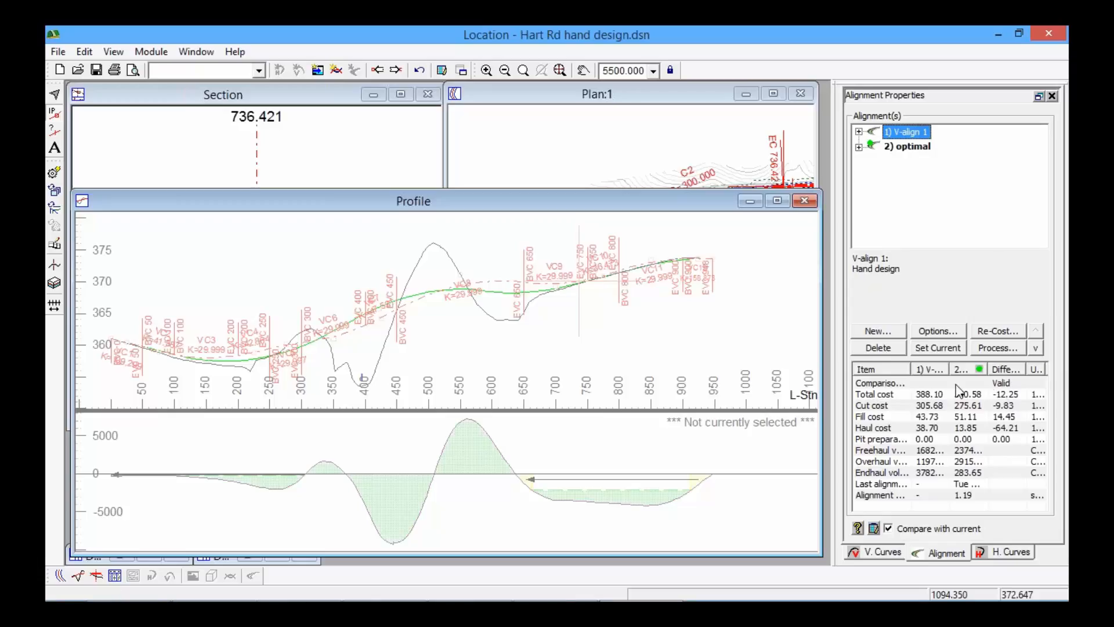
# Examine the alignment in the plan and profile views and check V-align 1's general optimization options
pyautogui.moveTo(509, 334)
pyautogui.click(660, 96)
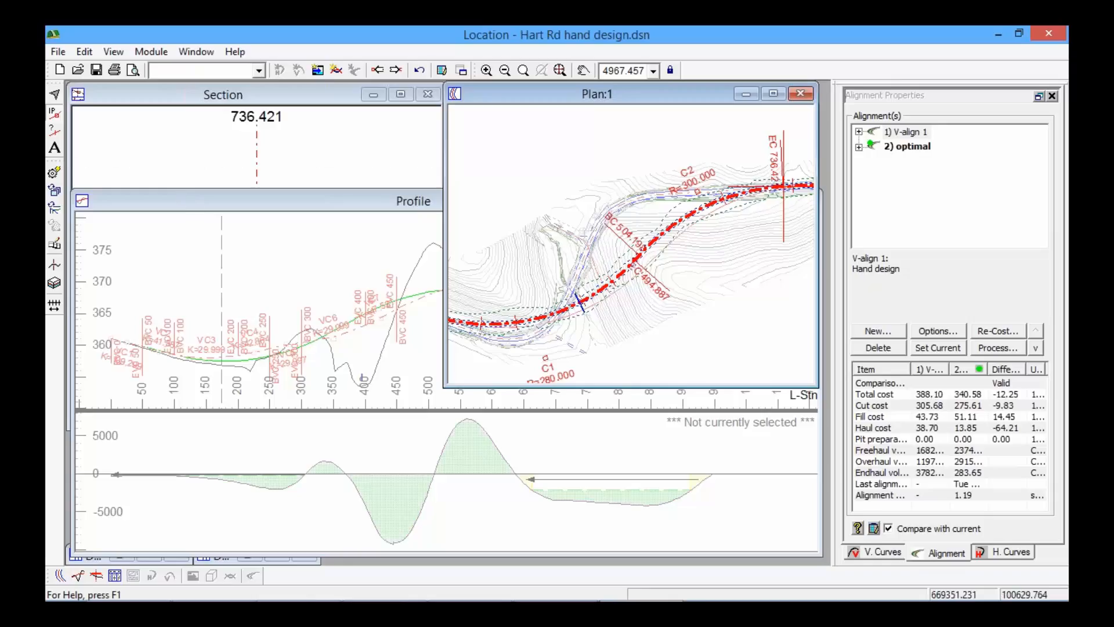
pyautogui.click(283, 207)
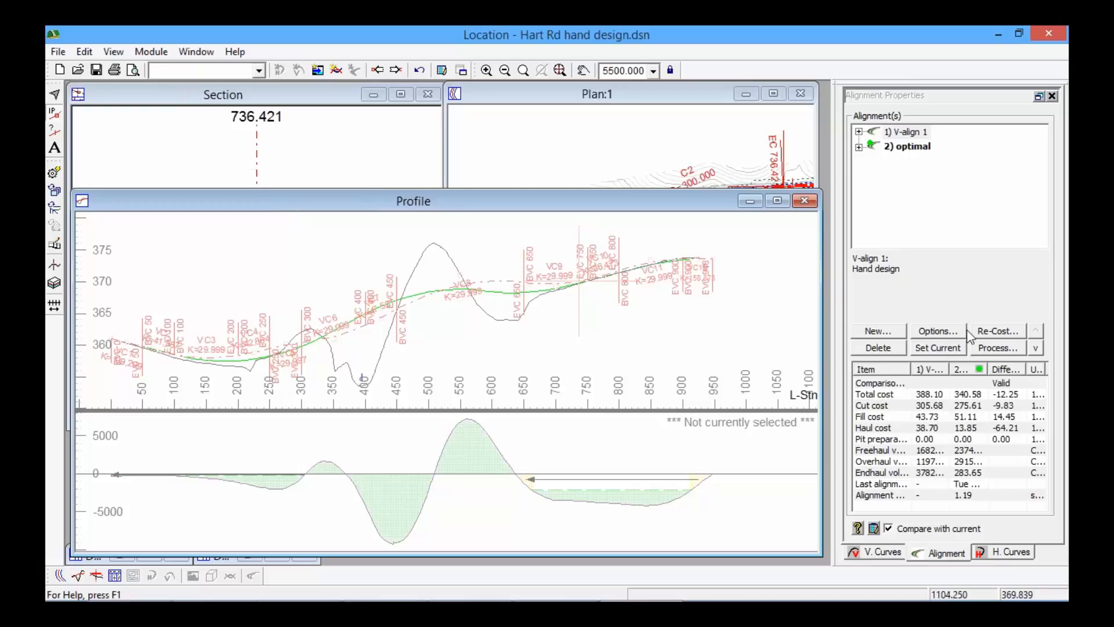
pyautogui.click(937, 331)
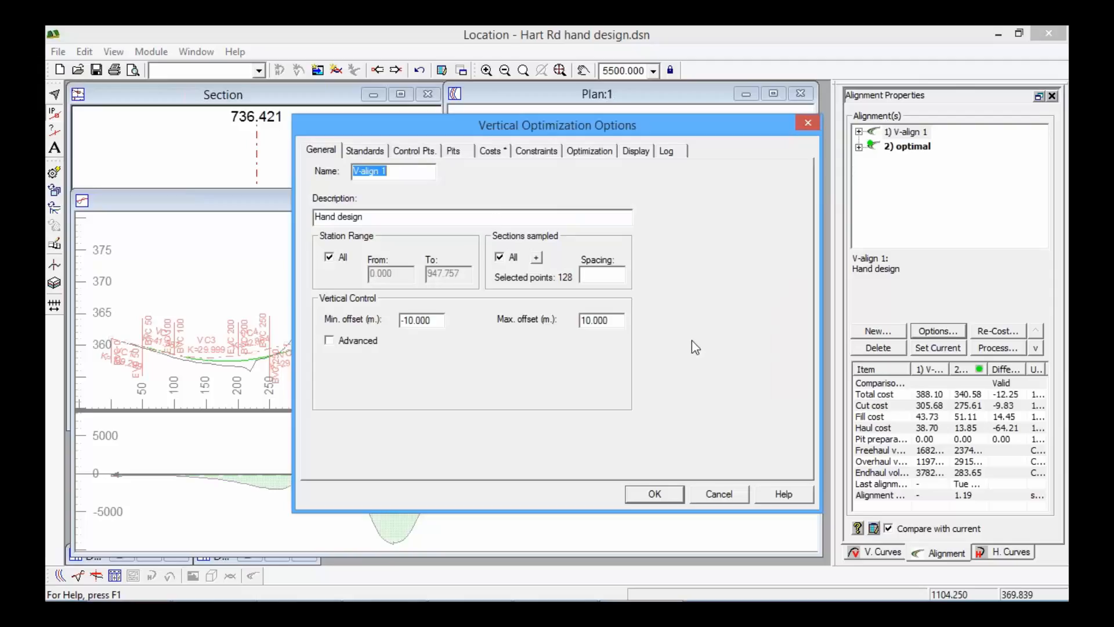
pyautogui.click(715, 493)
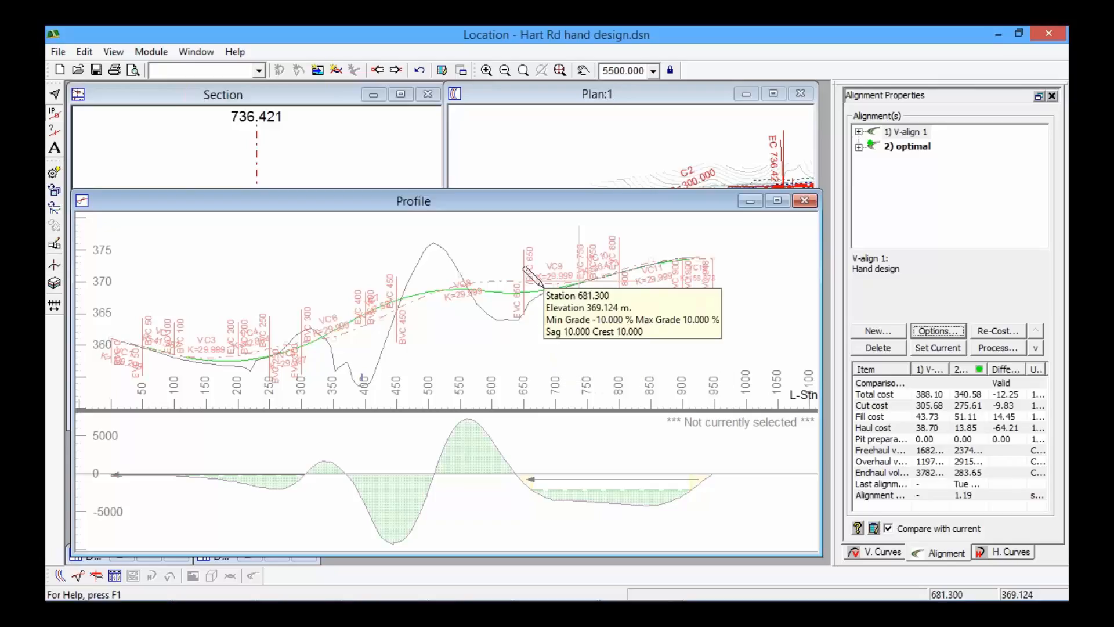
# Open the recent design file Hart Rd optimal.dsn
pyautogui.moveTo(237, 599)
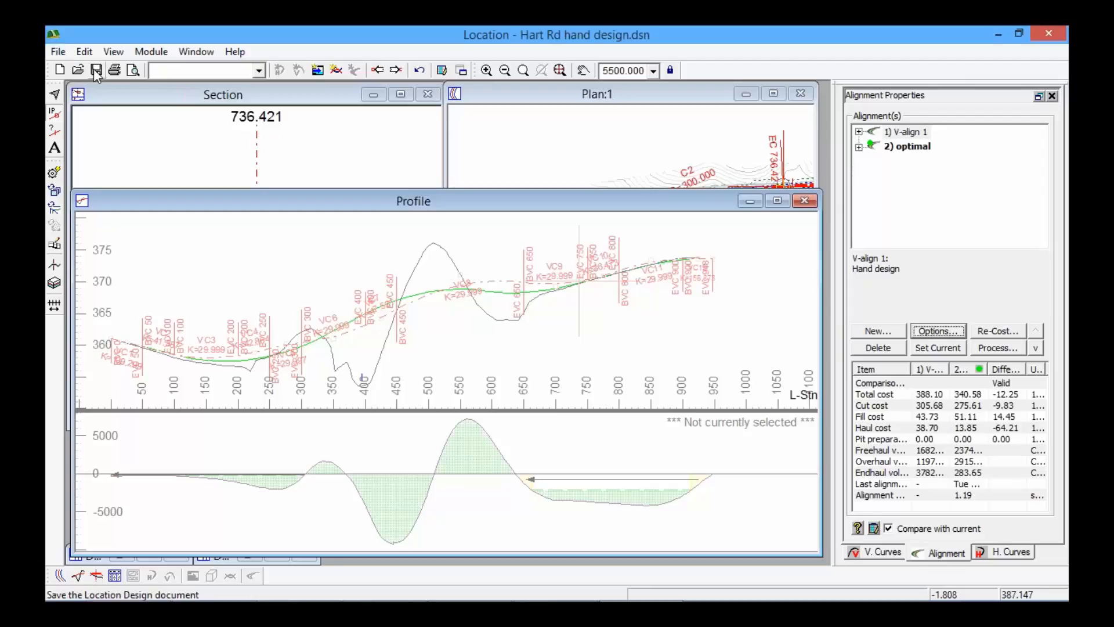
pyautogui.click(58, 52)
pyautogui.click(119, 316)
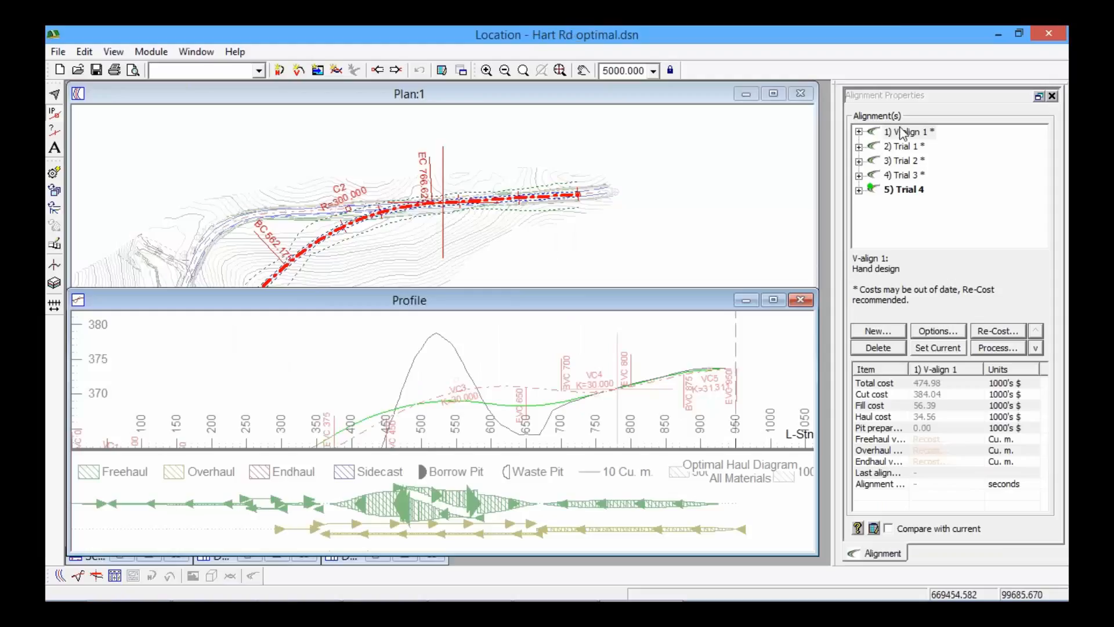
# Review the Trial 2, Trial 3 and Trial 4 alignments in turn and maximize the profile view
pyautogui.click(901, 159)
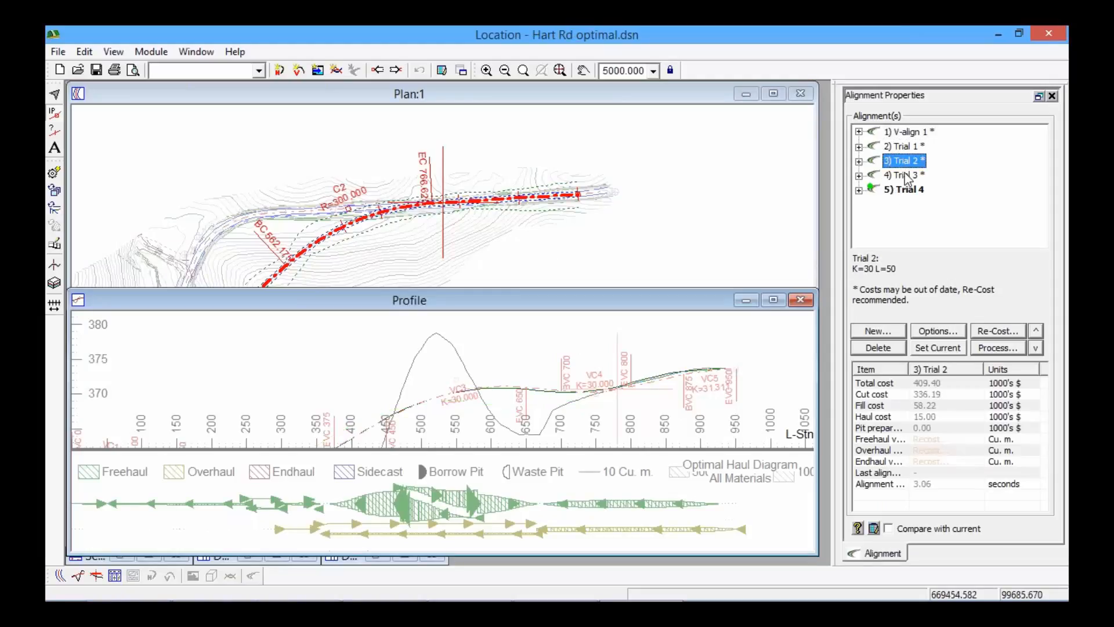
pyautogui.click(904, 175)
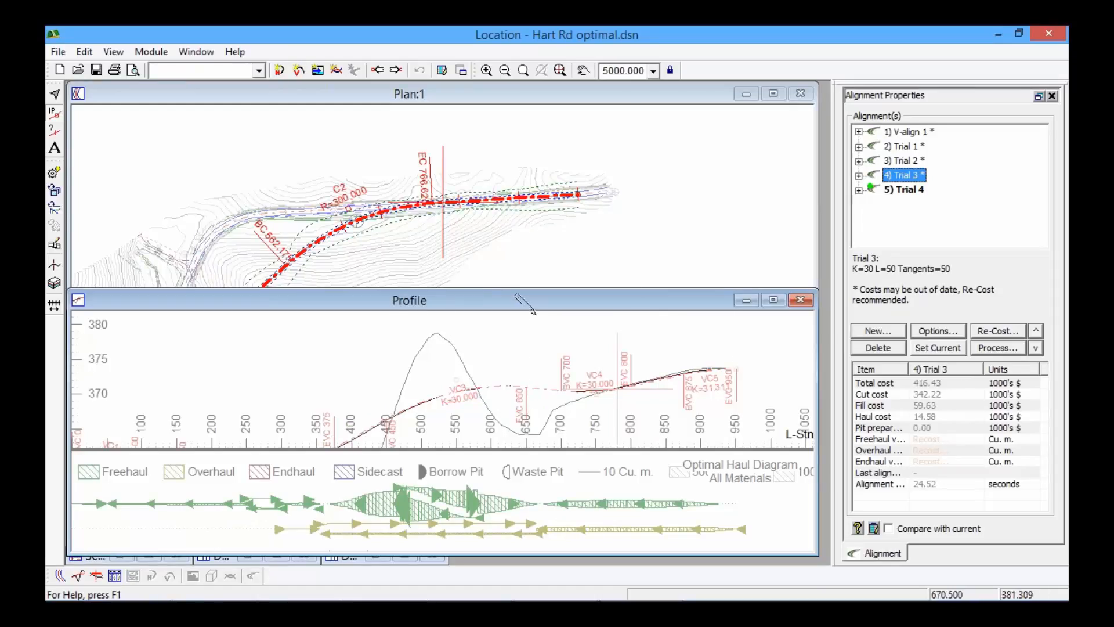
pyautogui.click(915, 191)
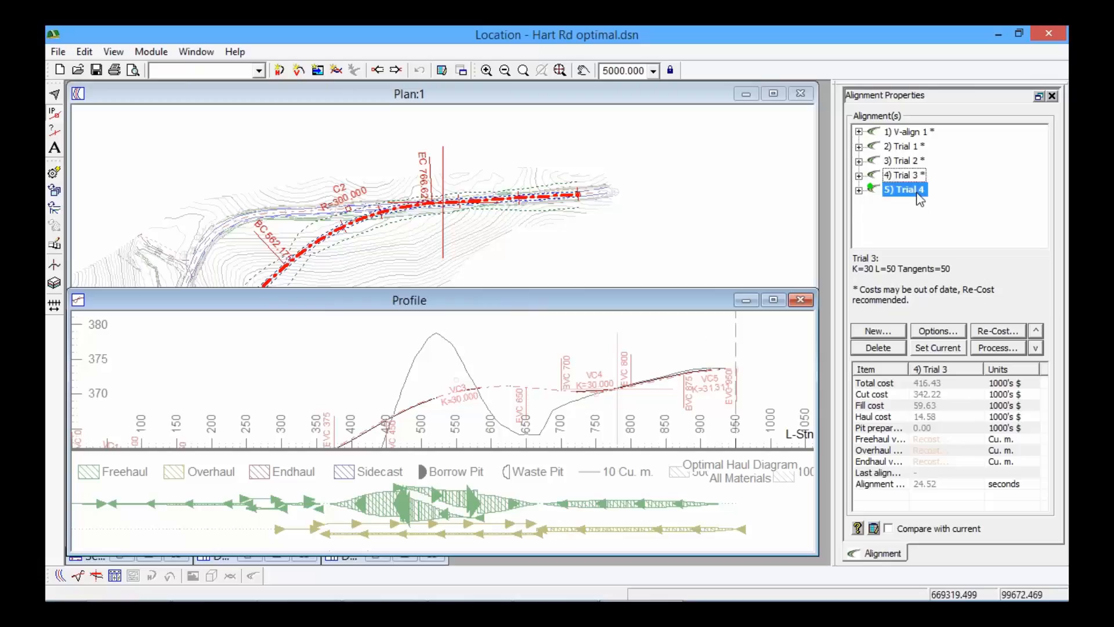
pyautogui.doubleClick(466, 299)
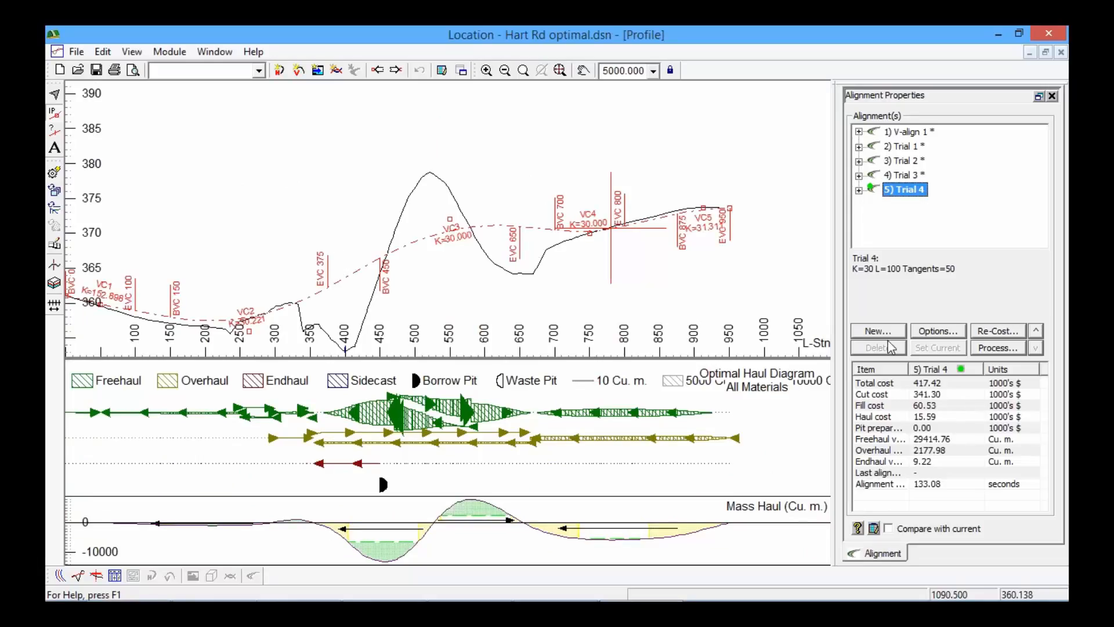
# Review Trial 4's alignment specification, minimum curve length and minimum tangent length, and close the options
pyautogui.click(938, 330)
pyautogui.click(376, 152)
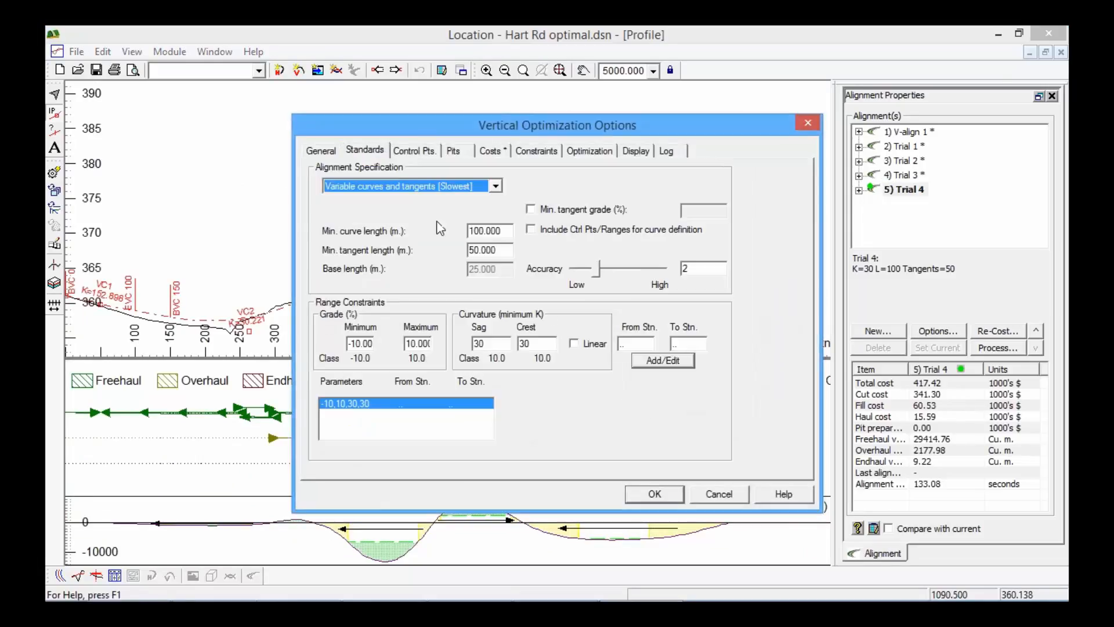
pyautogui.doubleClick(494, 230)
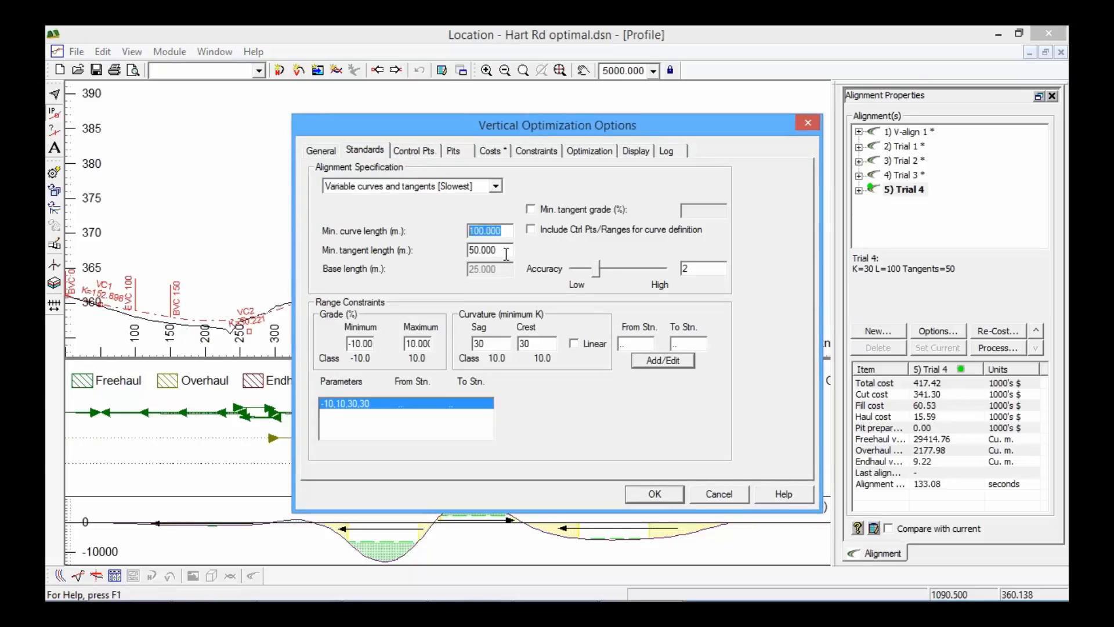
pyautogui.moveTo(493, 250); pyautogui.dragTo(367, 282)
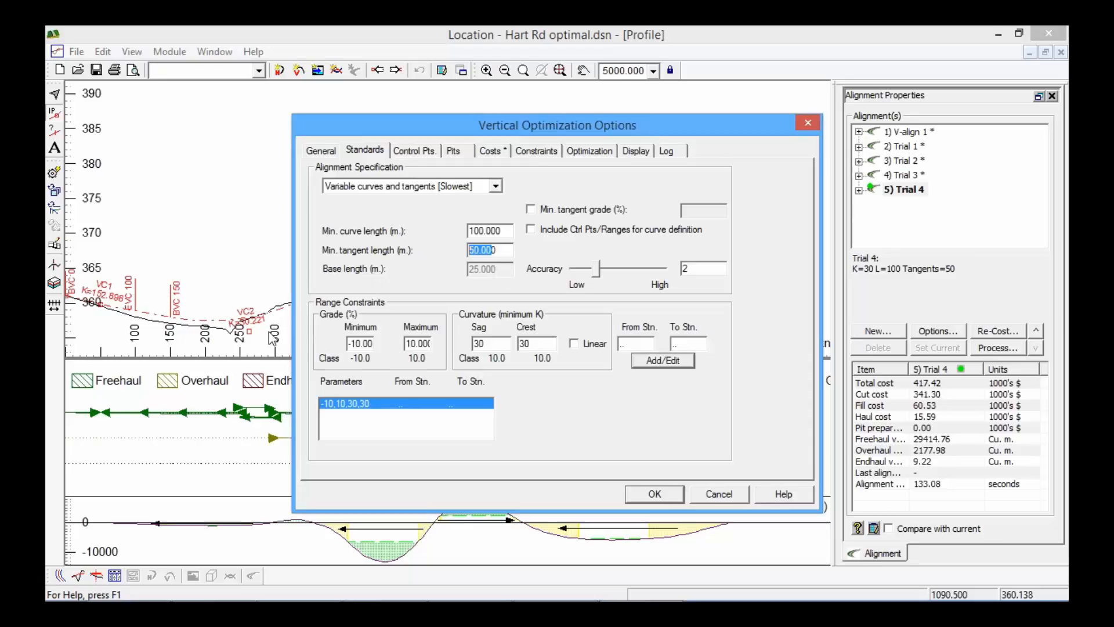
pyautogui.moveTo(589, 137)
pyautogui.mouseDown()
pyautogui.moveTo(780, 239)
pyautogui.moveTo(822, 315)
pyautogui.moveTo(793, 215)
pyautogui.moveTo(574, 110)
pyautogui.moveTo(574, 126)
pyautogui.mouseUp()
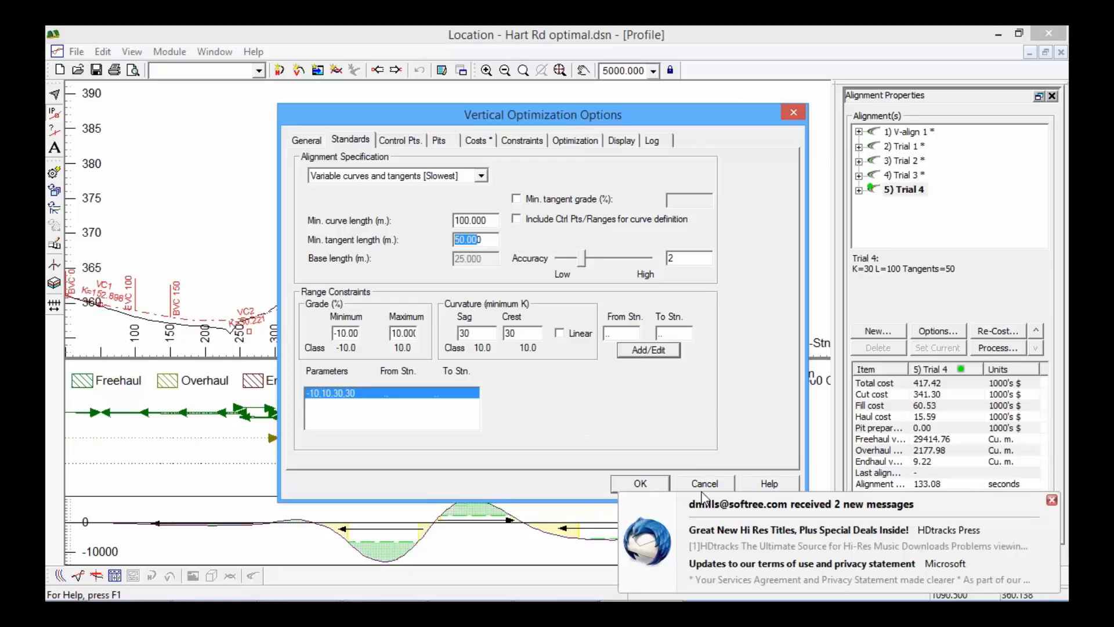
pyautogui.click(637, 483)
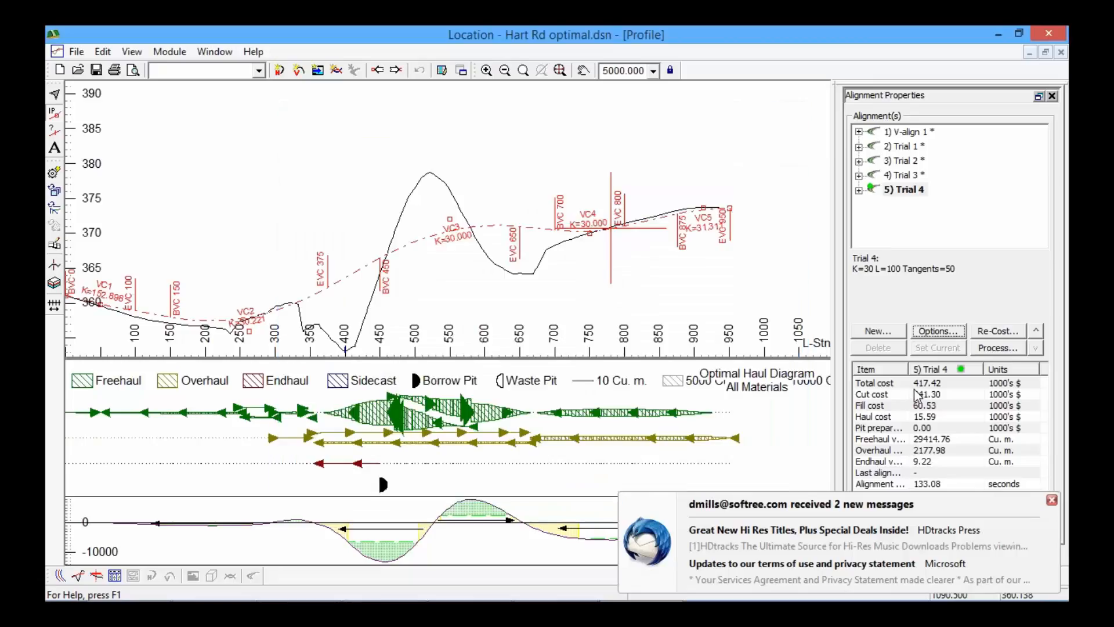
# Check Trial 4's total cost and compare it with the costs of Trial 1
pyautogui.click(917, 395)
pyautogui.click(917, 383)
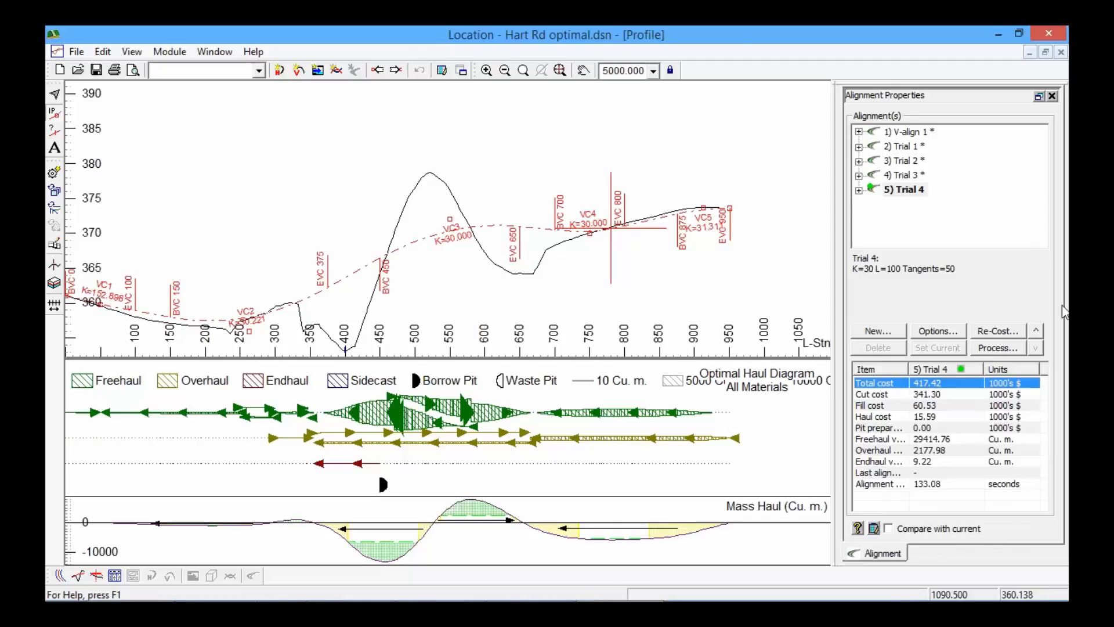
pyautogui.click(903, 146)
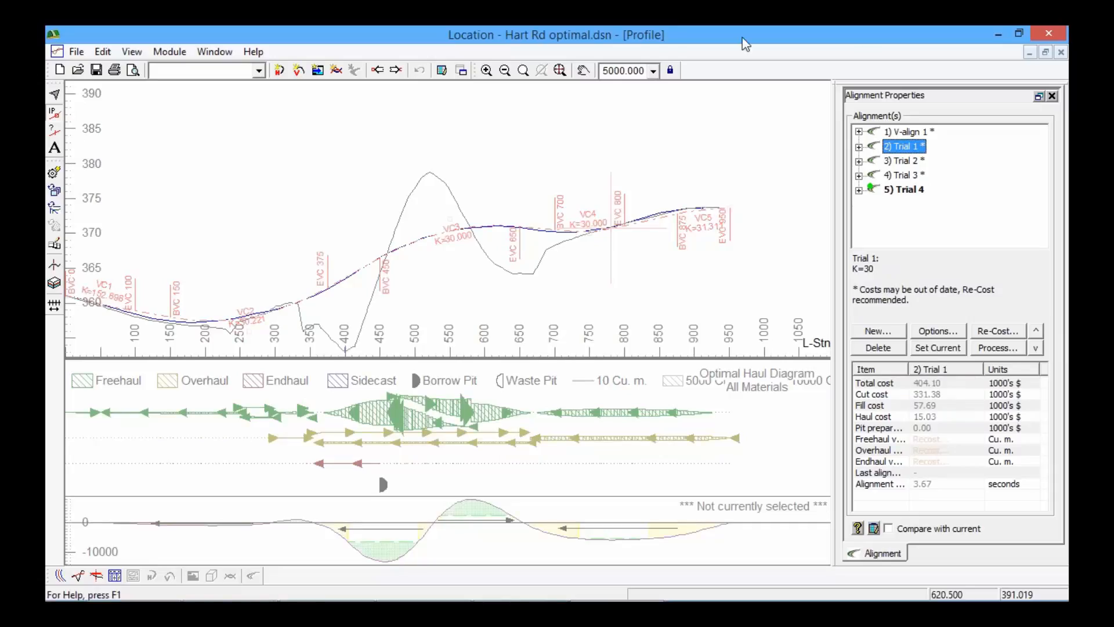
# Start a second Location session from the Main folder and open the recent design file Hart Rd hand design.dsn
pyautogui.moveTo(654, 37); pyautogui.dragTo(394, 62)
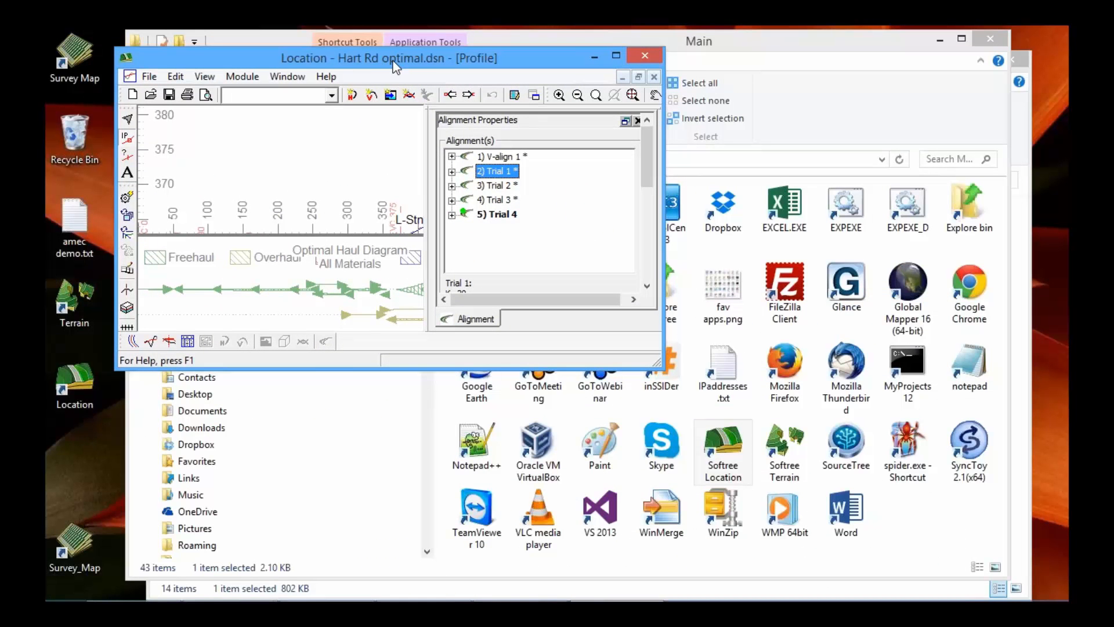
pyautogui.doubleClick(396, 64)
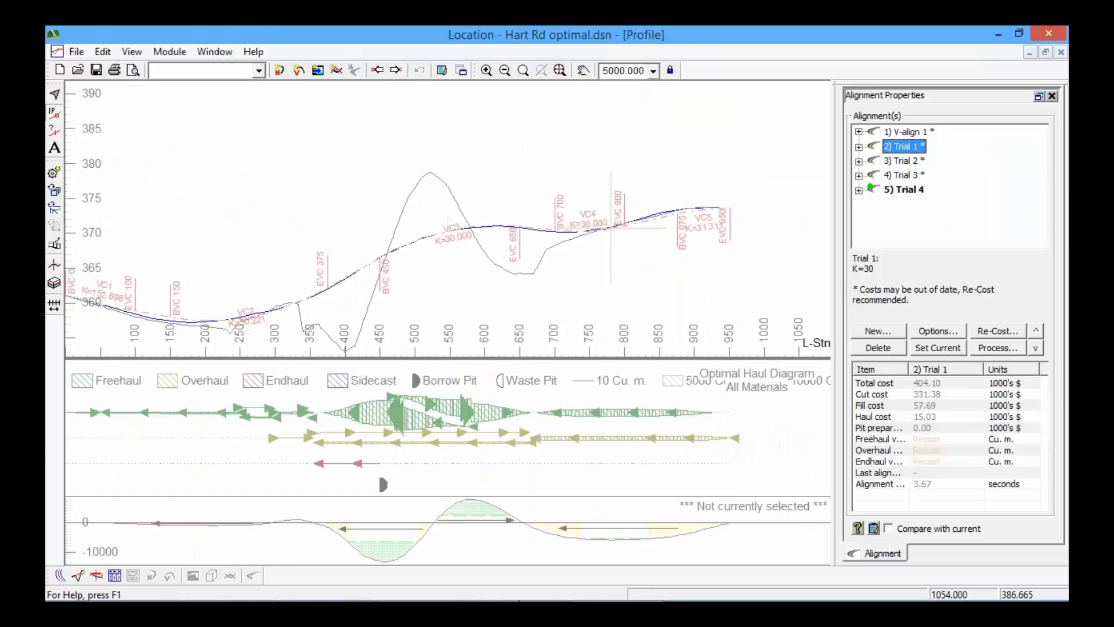
pyautogui.moveTo(549, 593)
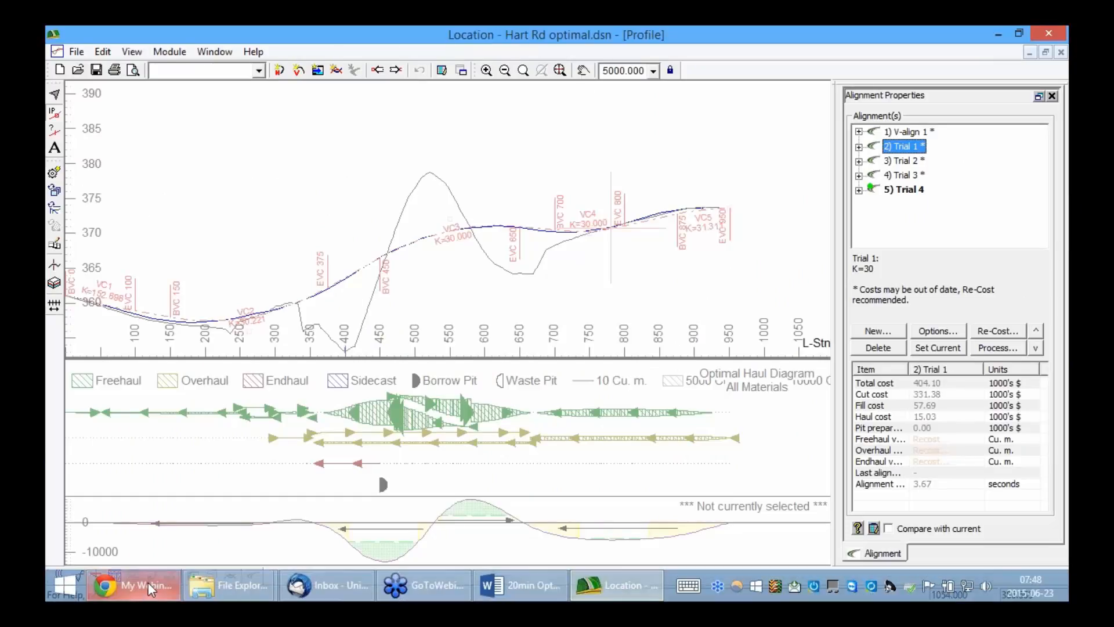
pyautogui.moveTo(229, 586)
pyautogui.click(210, 482)
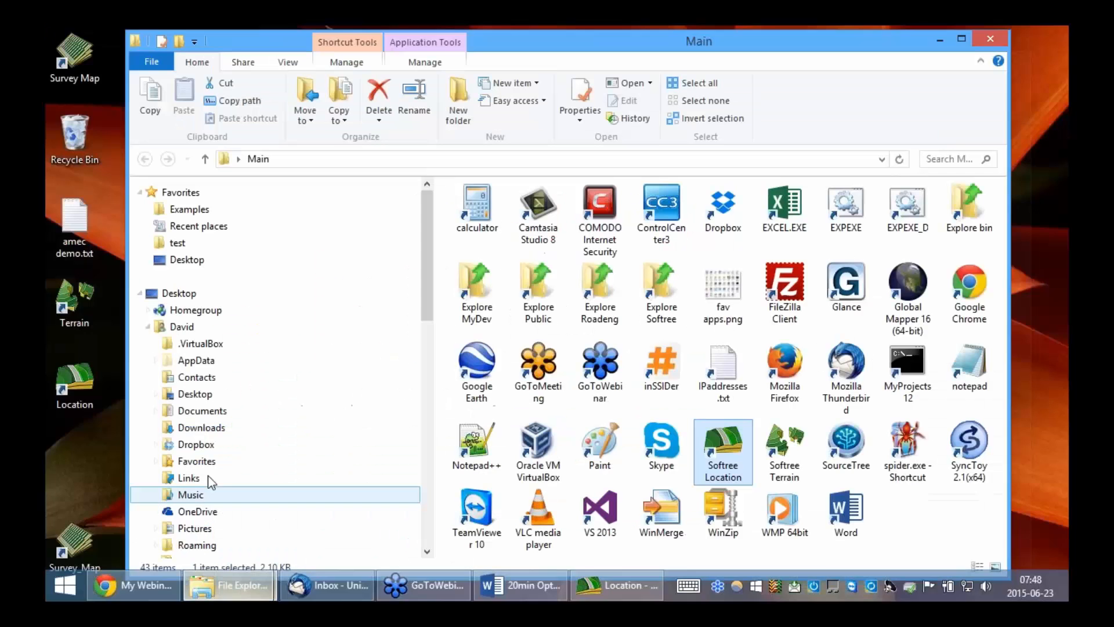
pyautogui.doubleClick(733, 445)
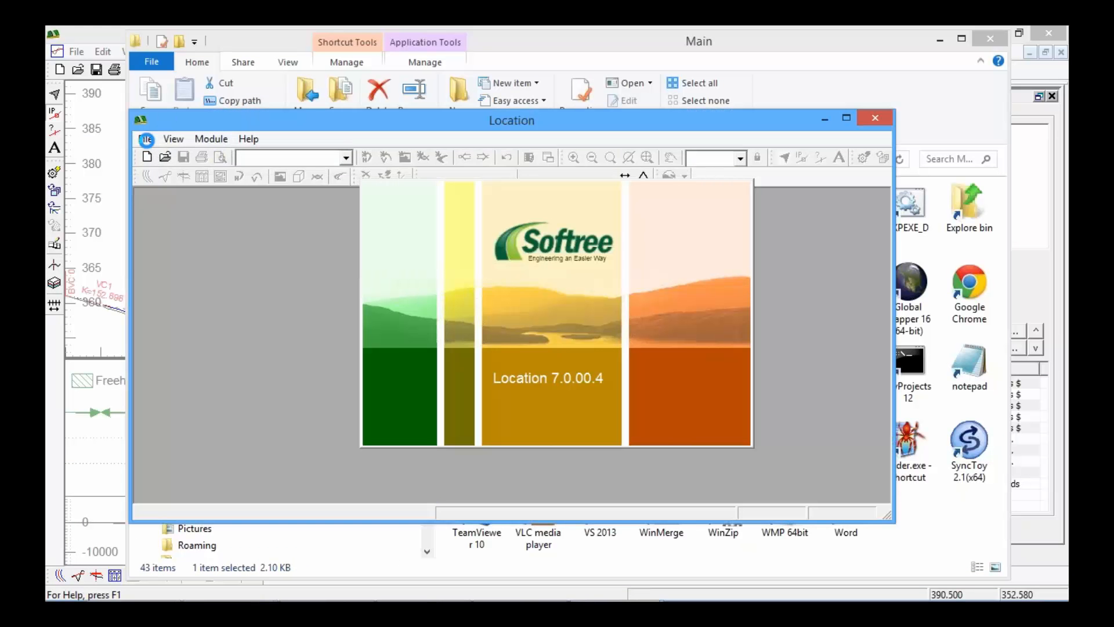
pyautogui.click(145, 139)
pyautogui.click(152, 233)
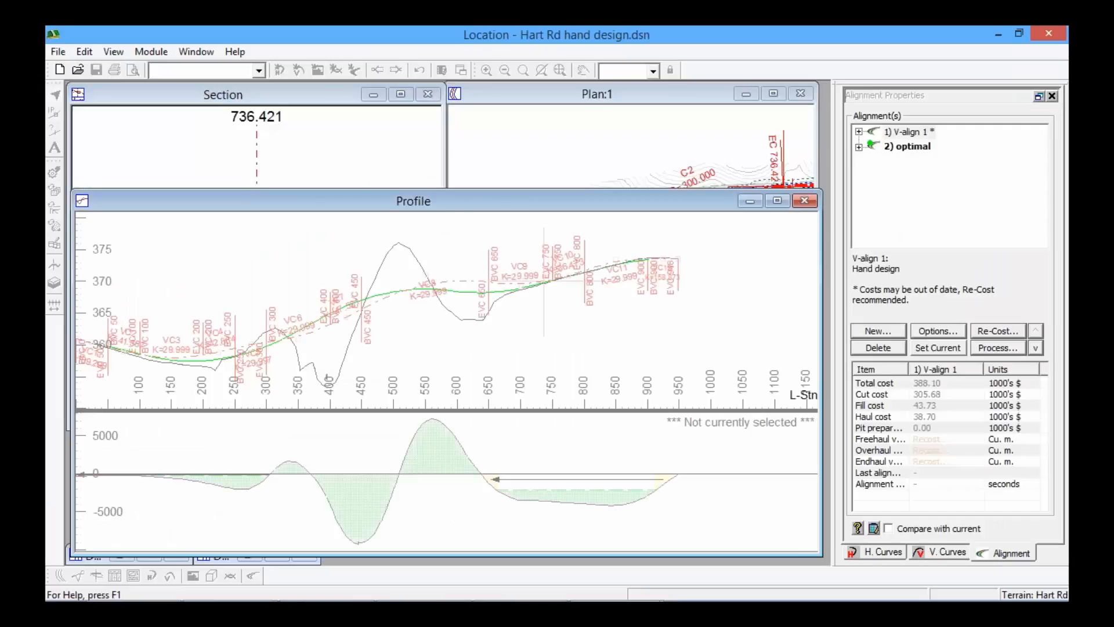
# Check V-align 1's total cost and compare it with the costs of the optimal alignment
pyautogui.click(935, 383)
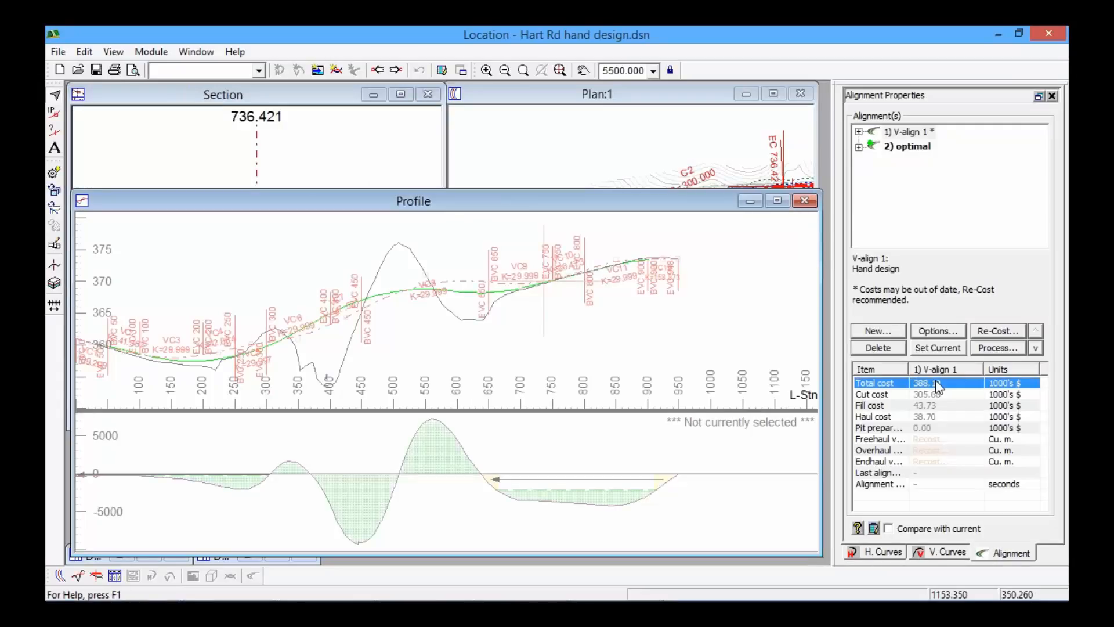
pyautogui.click(920, 146)
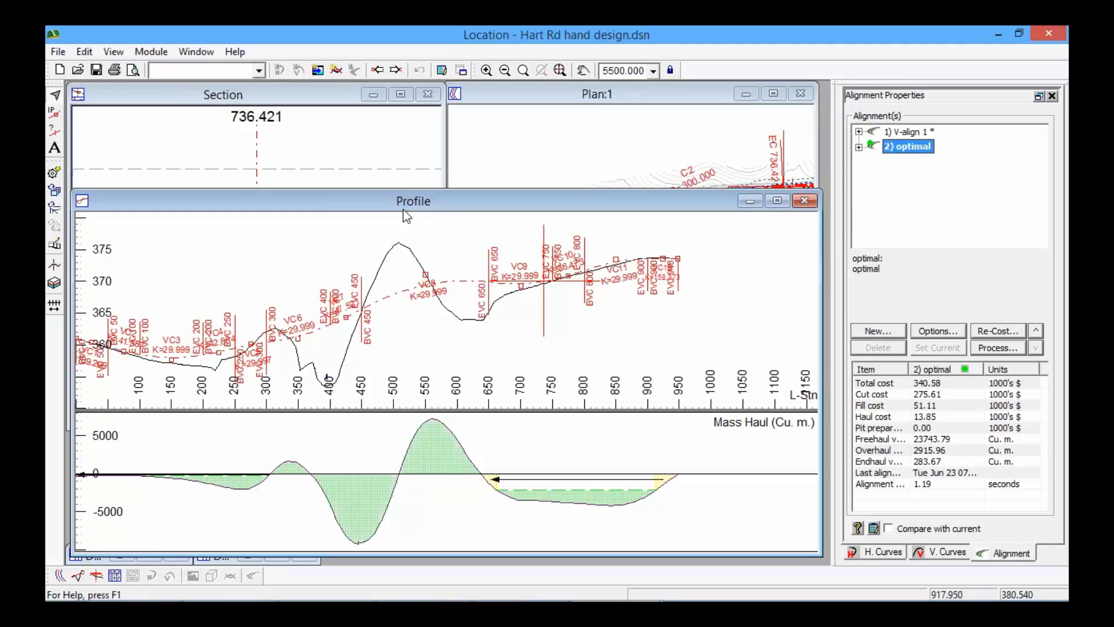
pyautogui.moveTo(615, 600)
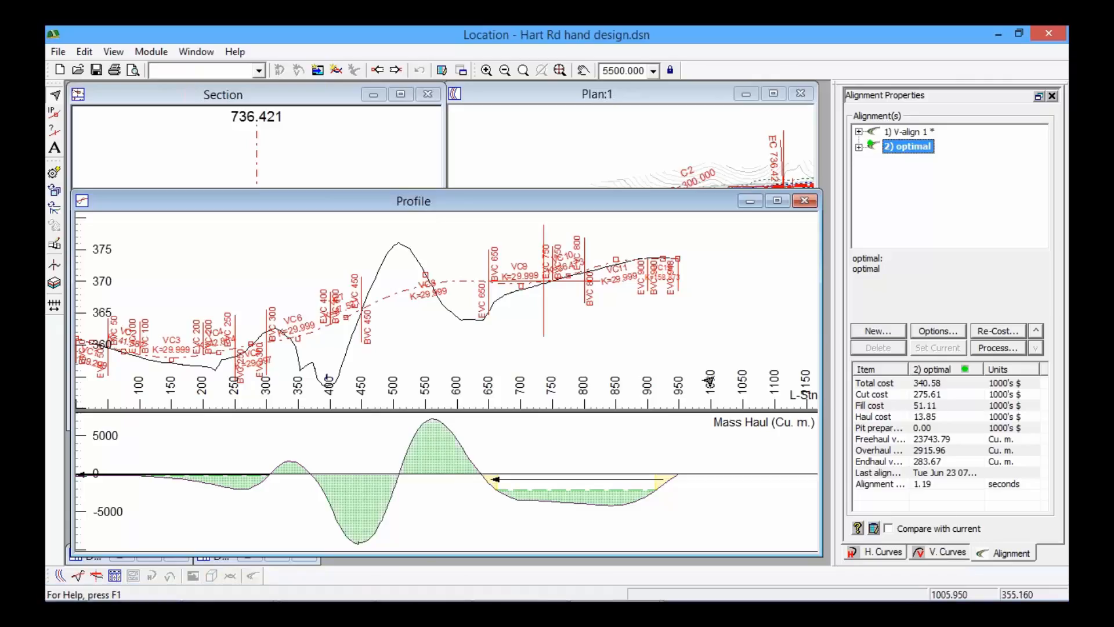
pyautogui.moveTo(709, 381)
# Review the Rural Paved template's lane and ditch components over a fill section, and leave the template table without saving changes
pyautogui.click(54, 265)
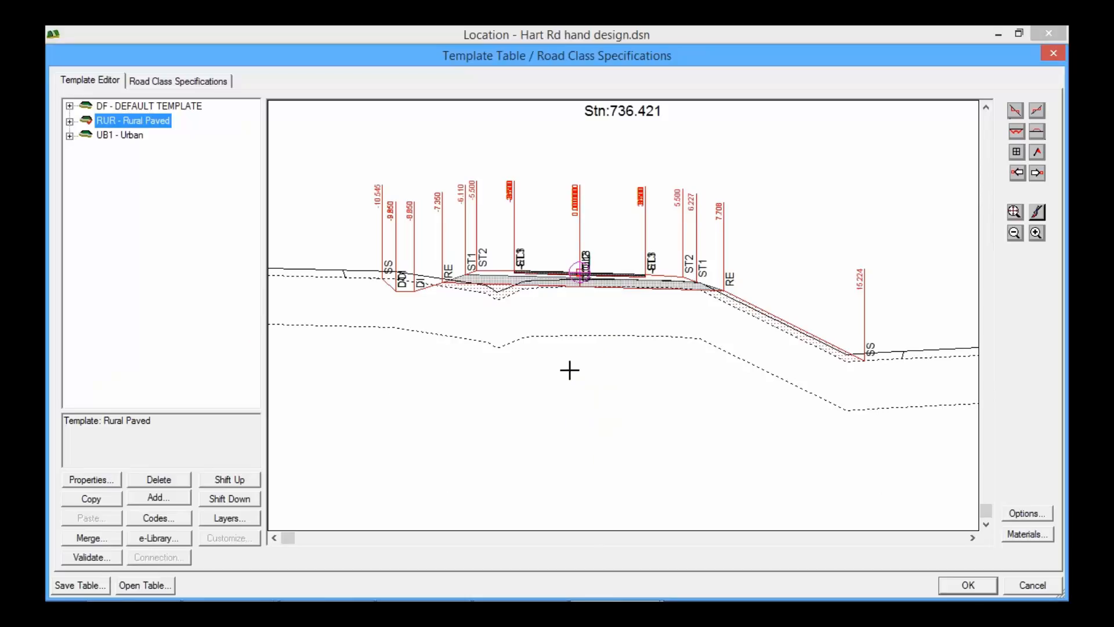
pyautogui.scroll(1, 585, 270)
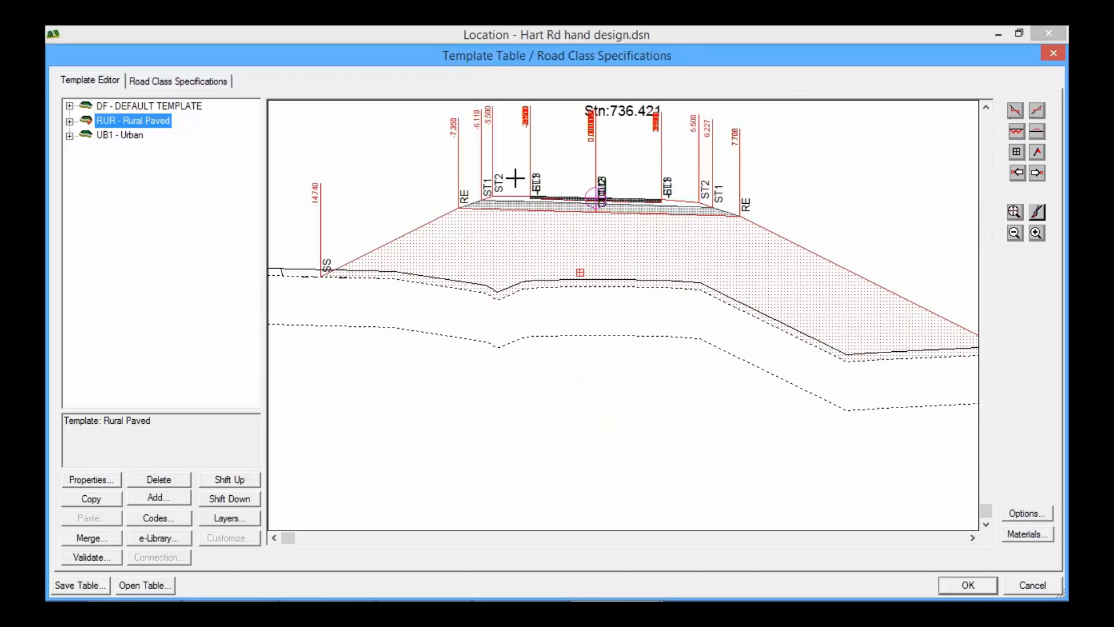
pyautogui.click(69, 121)
pyautogui.click(131, 136)
pyautogui.click(137, 164)
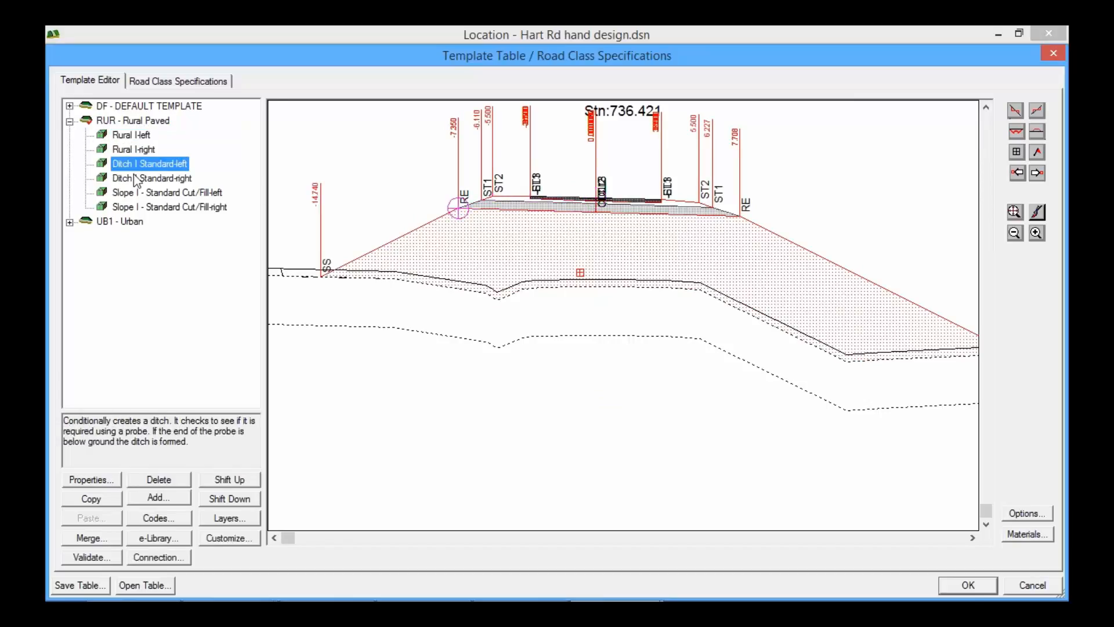
pyautogui.click(136, 179)
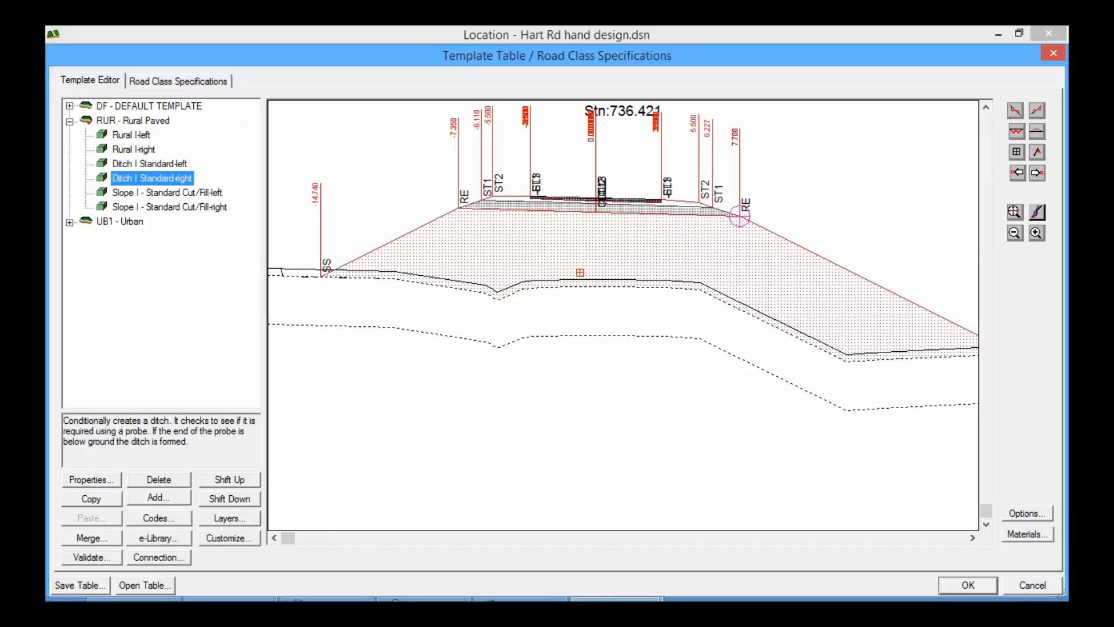
pyautogui.click(1040, 583)
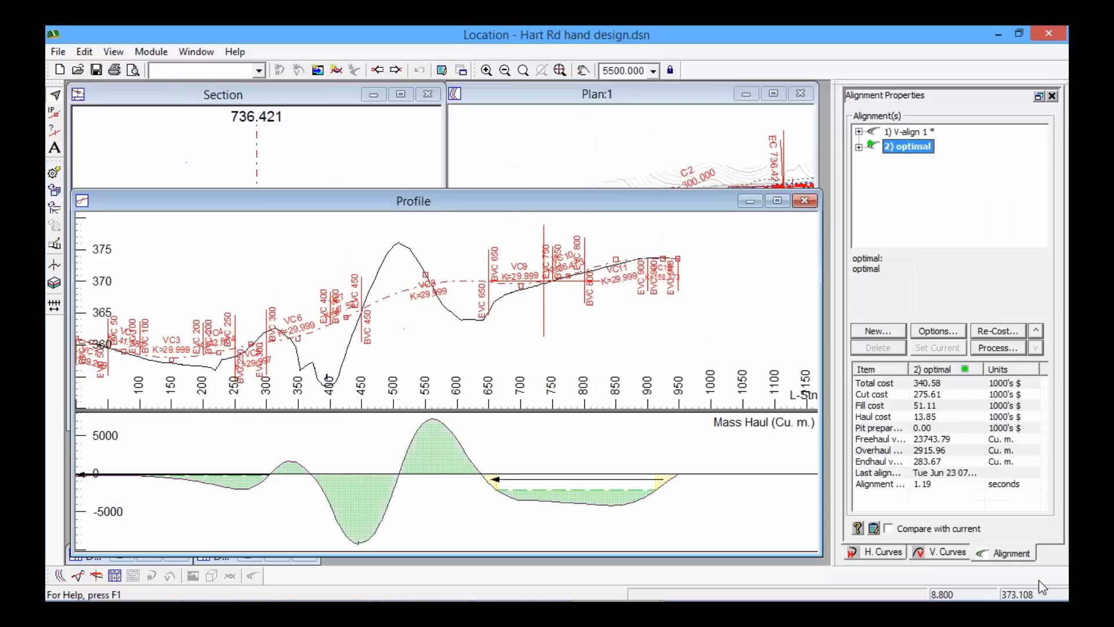
# Examine the optimal alignment in the plan, profile and cross-section views, bringing the plan and section views to the front
pyautogui.click(642, 97)
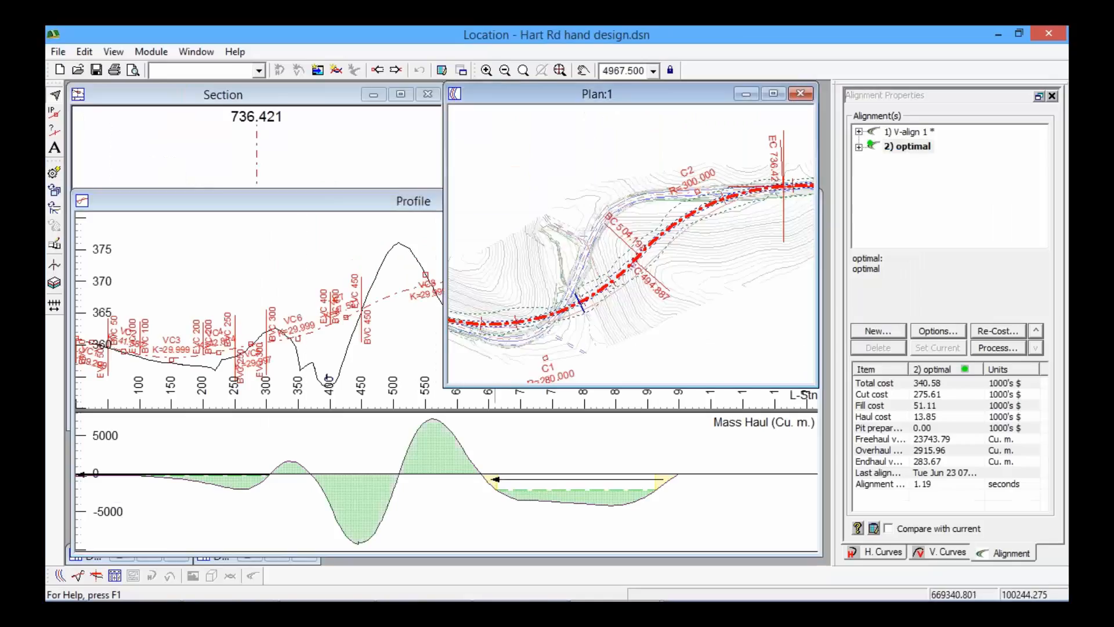
pyautogui.moveTo(688, 215)
pyautogui.moveTo(395, 296)
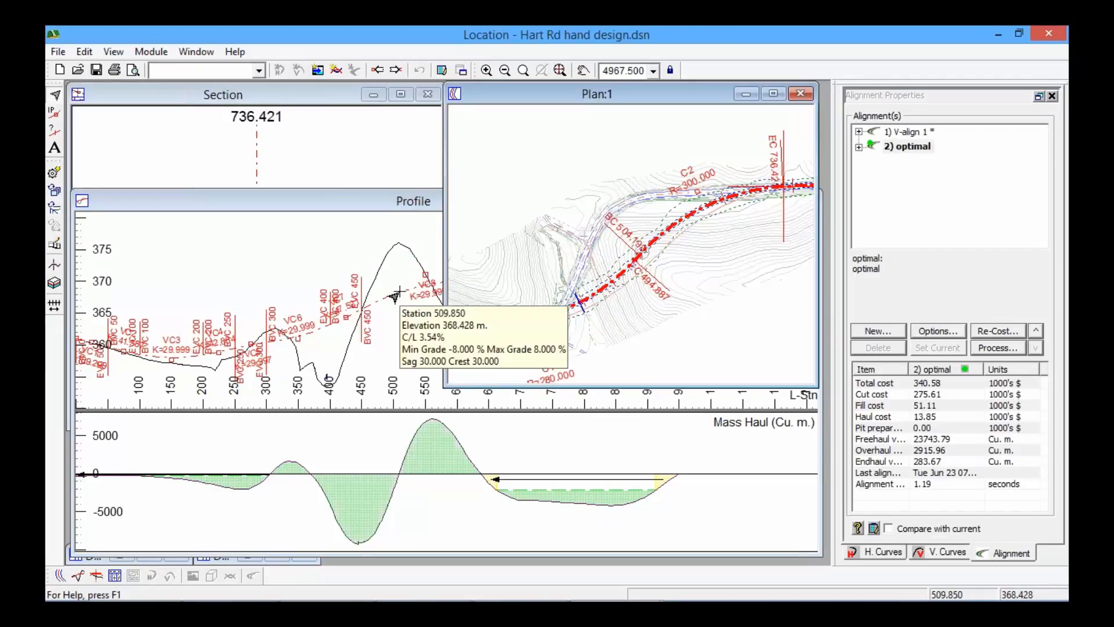
pyautogui.click(208, 96)
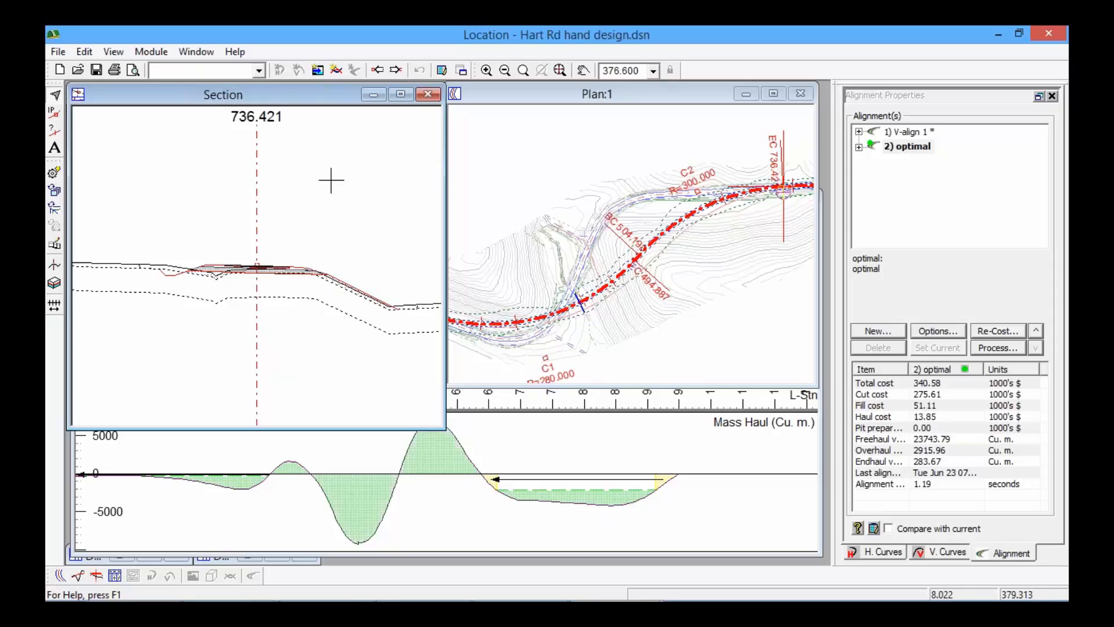
pyautogui.moveTo(330, 181)
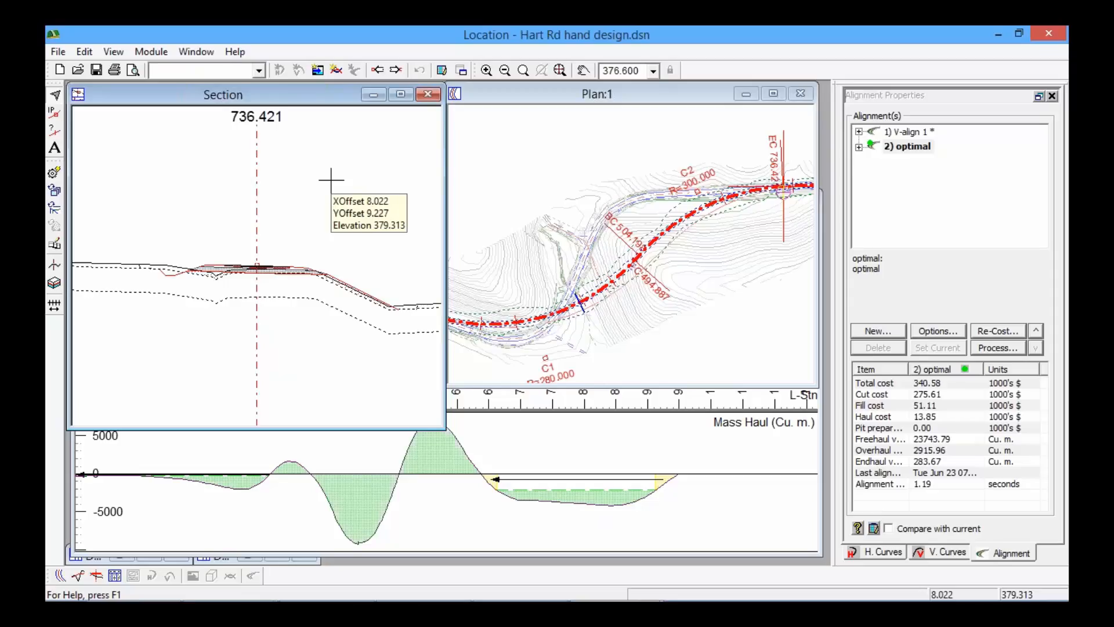
# Review the file formats available for saving the design under another name, such as LandXML, and cancel the save
pyautogui.click(58, 51)
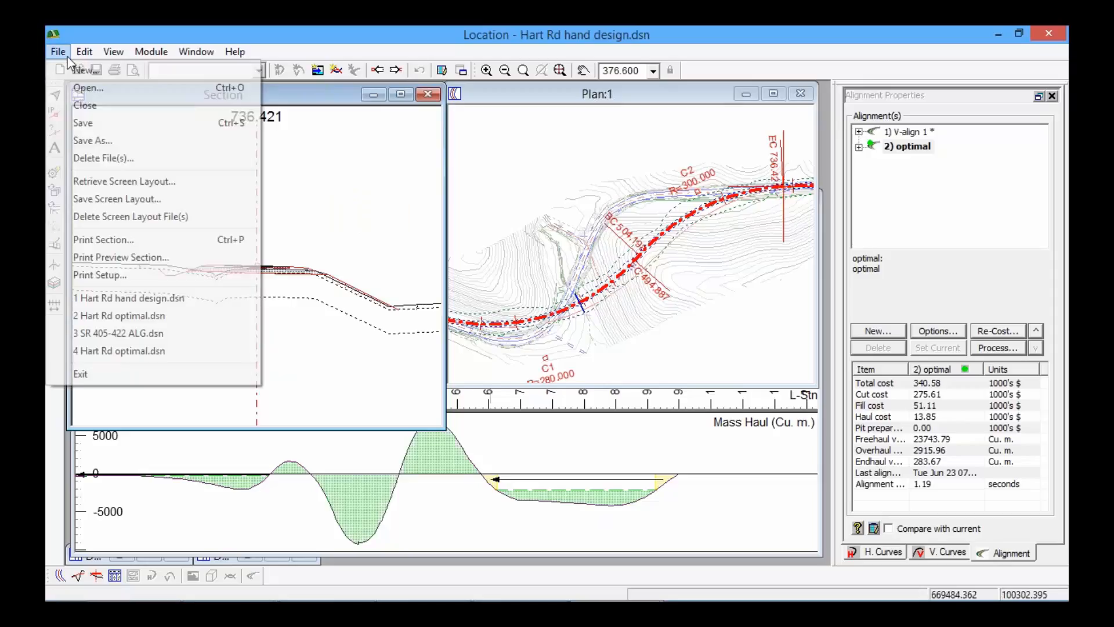
pyautogui.click(75, 141)
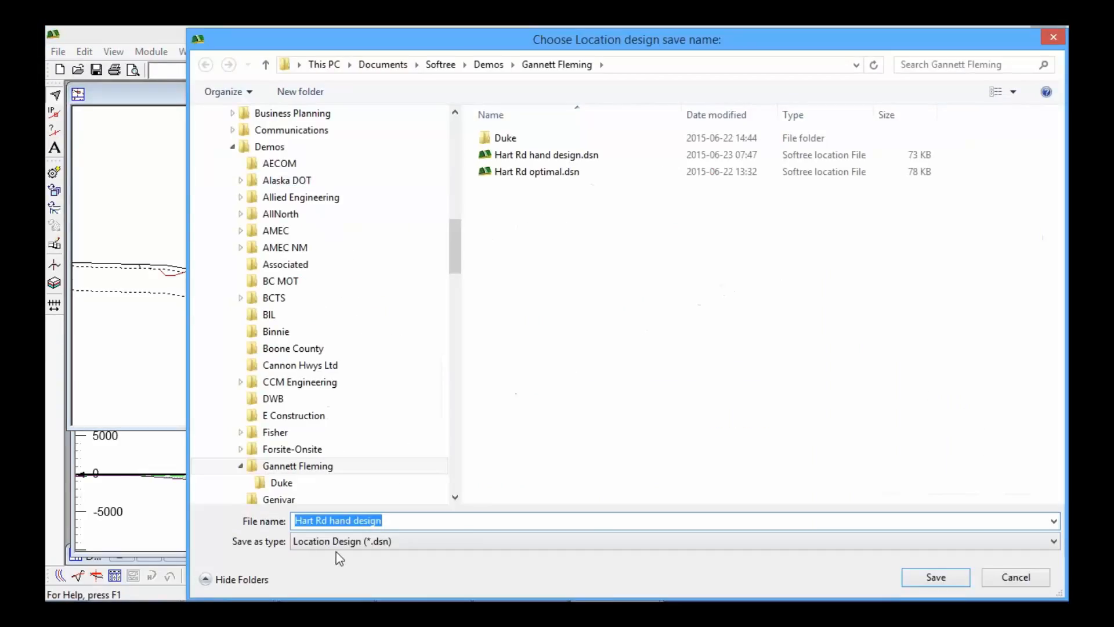
pyautogui.click(336, 542)
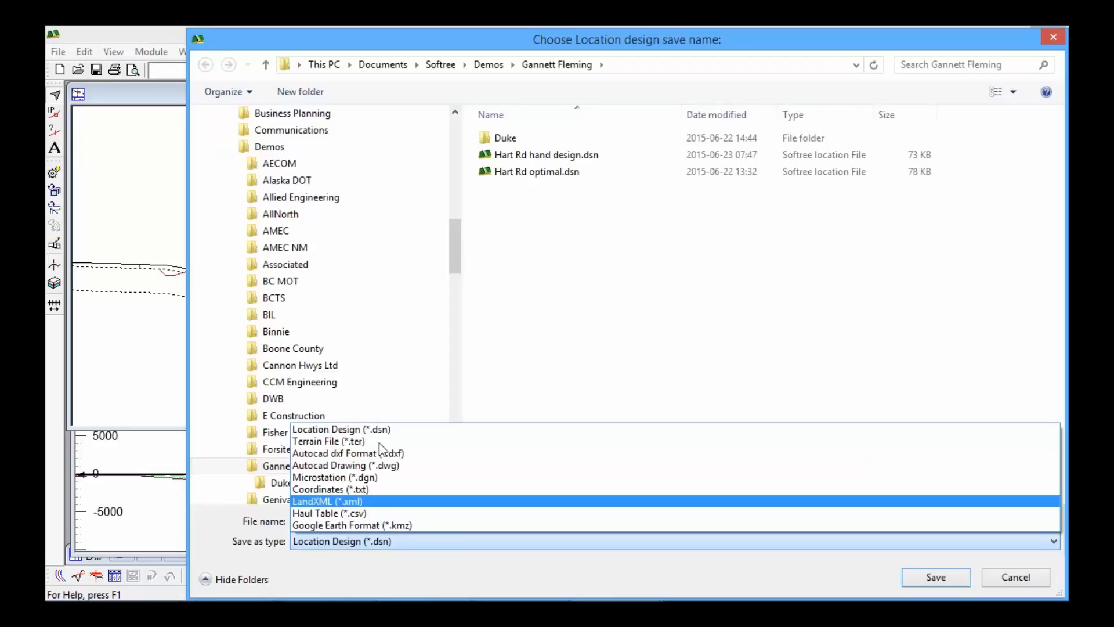
pyautogui.click(1036, 575)
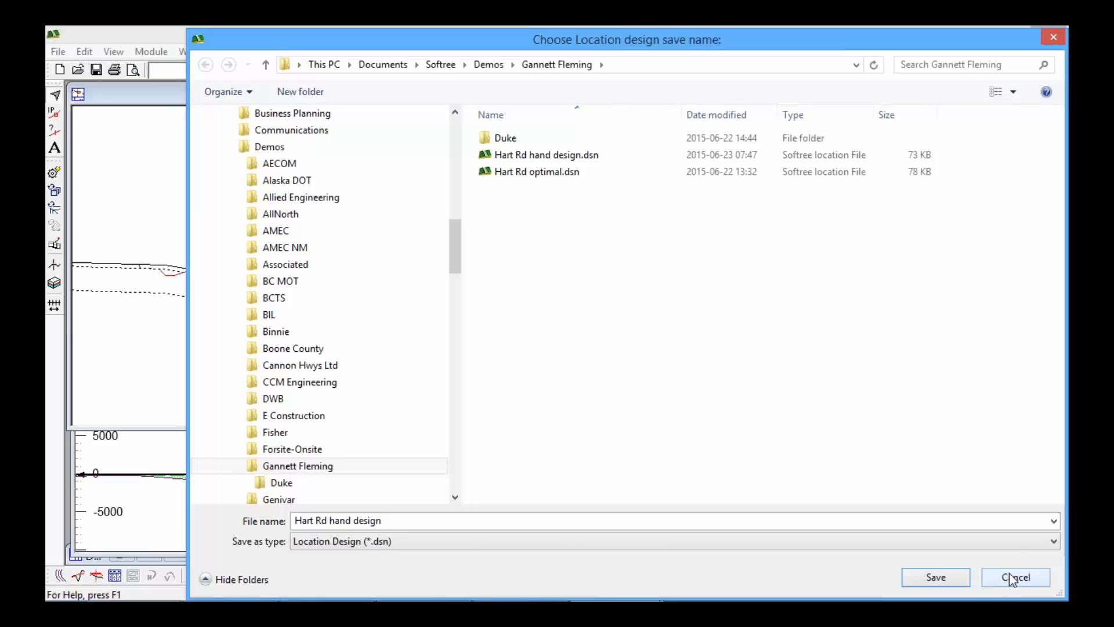
pyautogui.click(1010, 575)
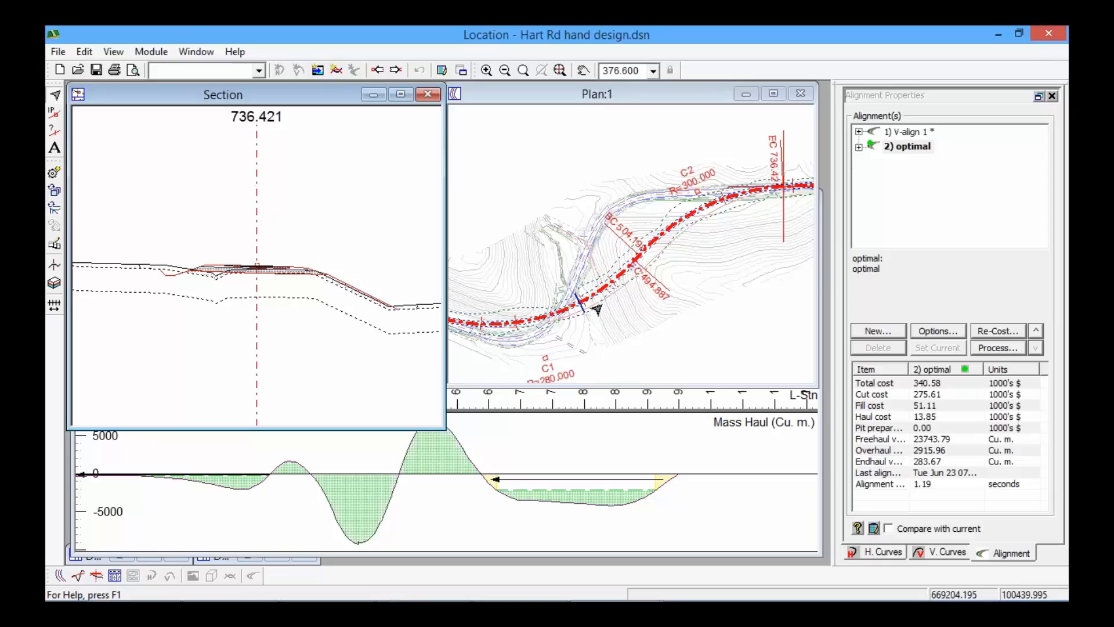
# Examine the horizontal alignment in the plan view around curves C1 and C2
pyautogui.moveTo(604, 289)
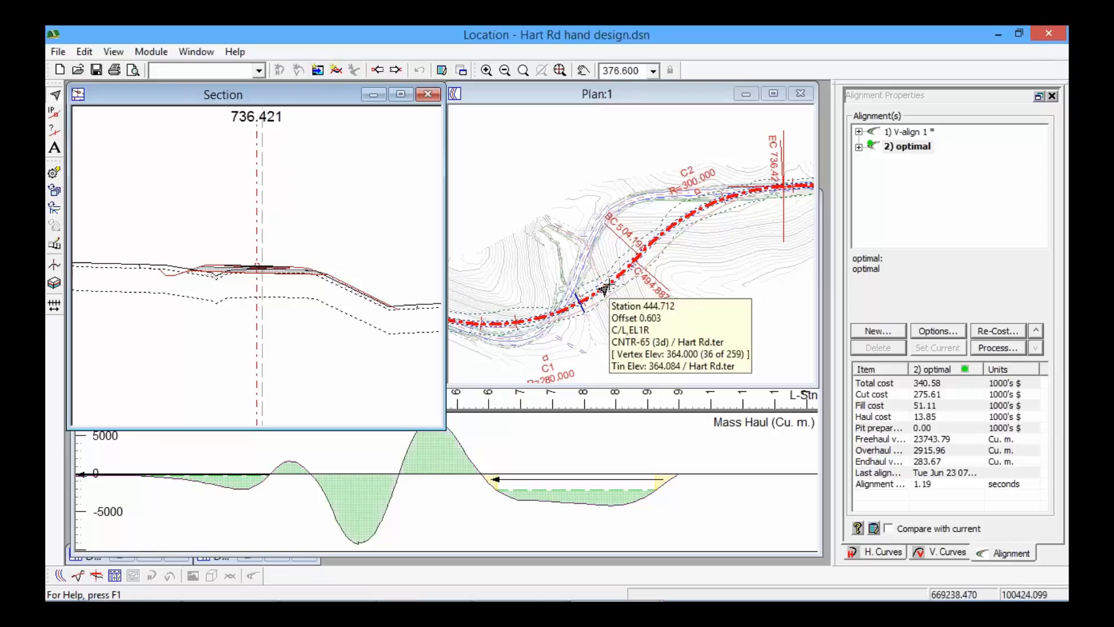
pyautogui.moveTo(466, 331)
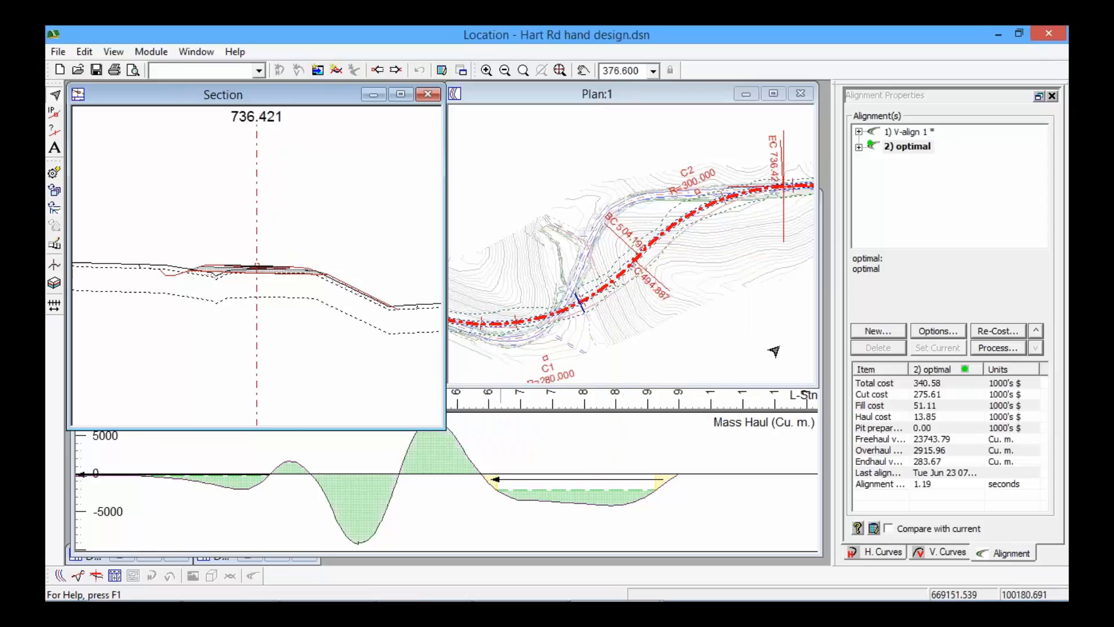
pyautogui.moveTo(775, 350)
pyautogui.moveTo(363, 600)
pyautogui.moveTo(525, 347)
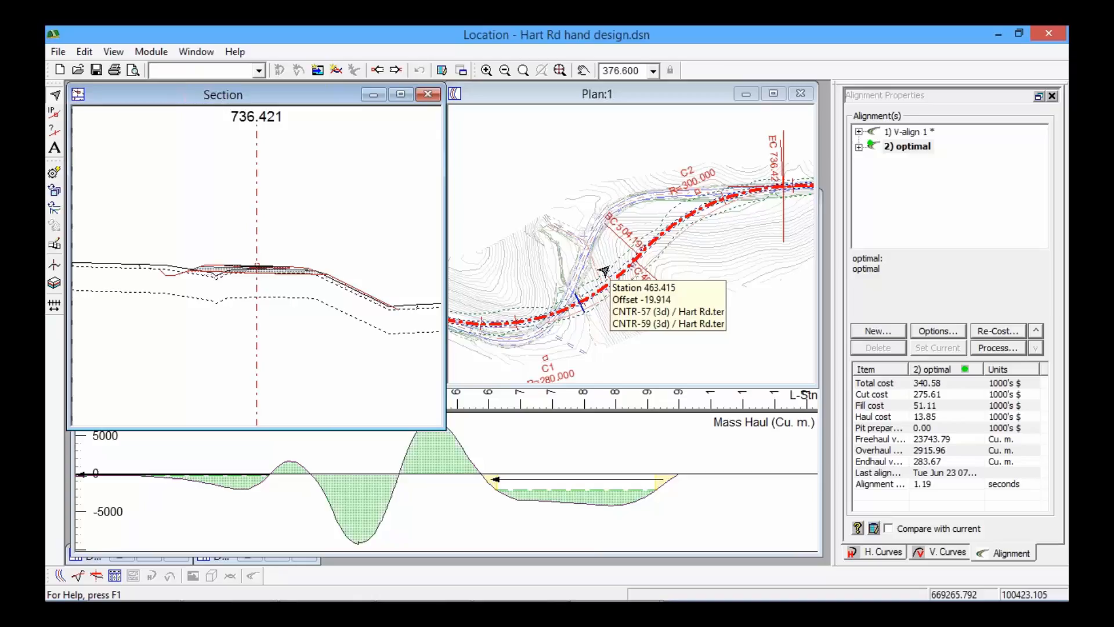
pyautogui.moveTo(623, 286); pyautogui.dragTo(676, 238, button='middle')
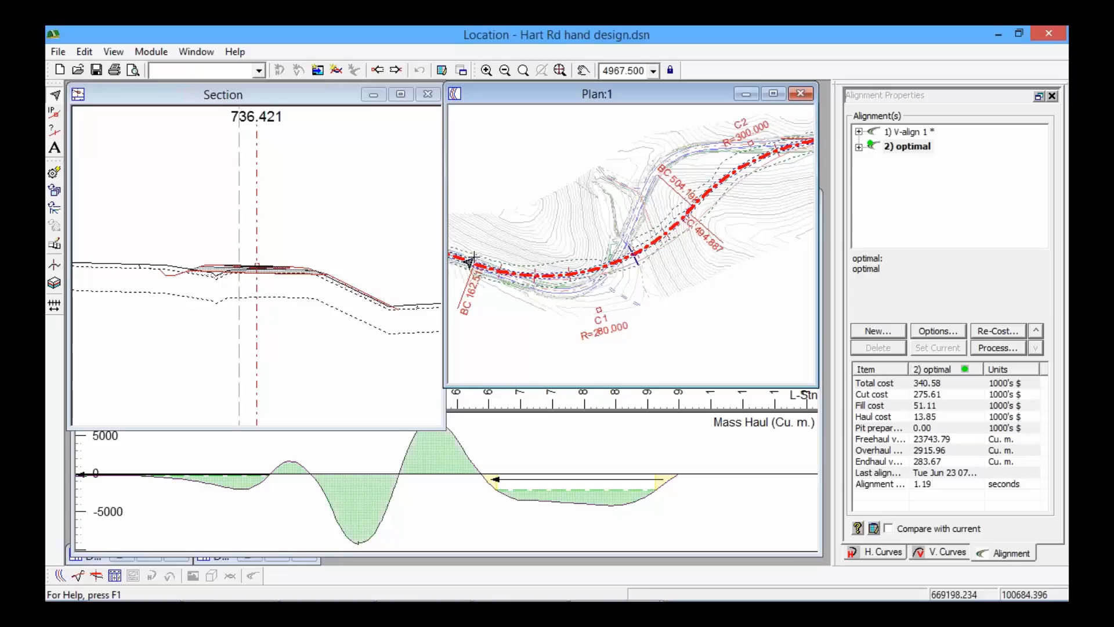
pyautogui.moveTo(747, 224)
pyautogui.moveTo(652, 331)
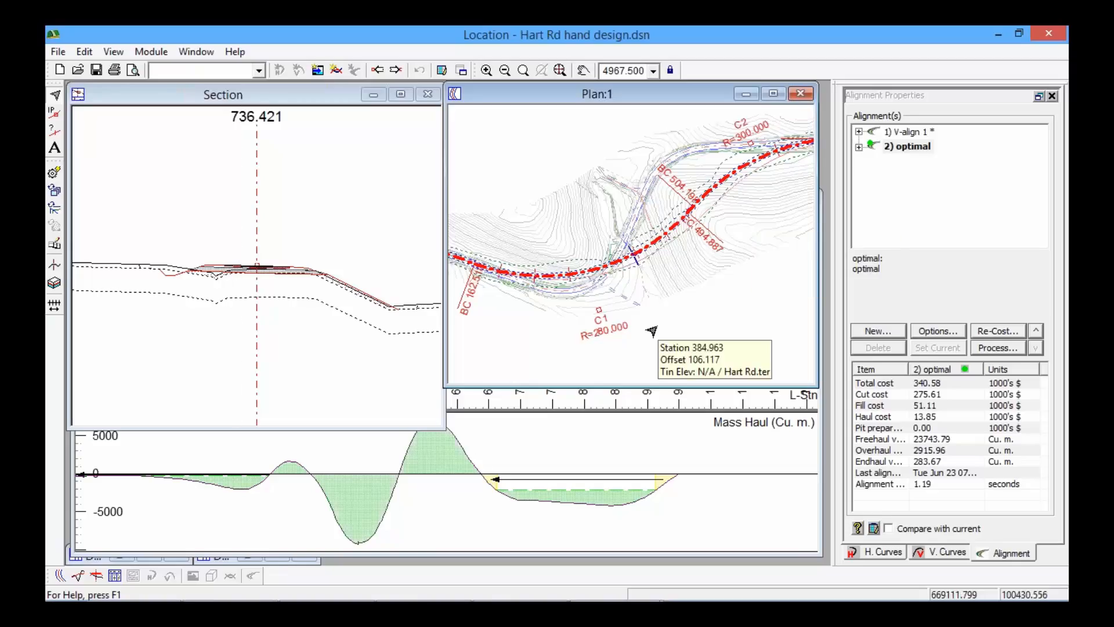